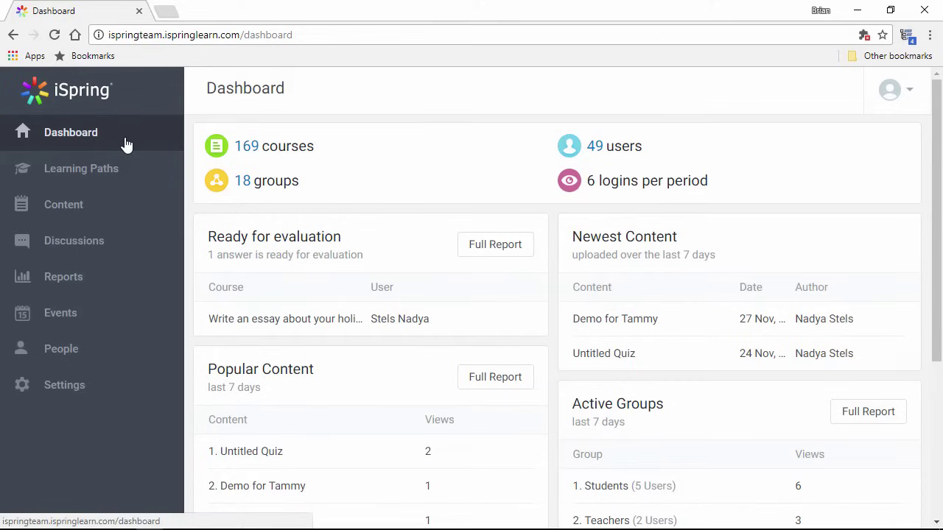
View the Learning Paths list and the Content list's upload form for adding a file course, cancelling the upload
click(142, 177)
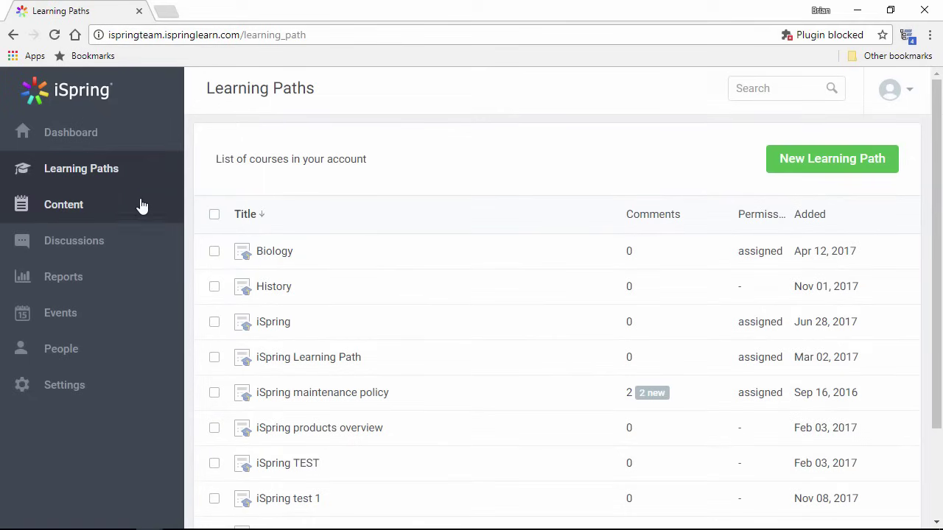
click(139, 211)
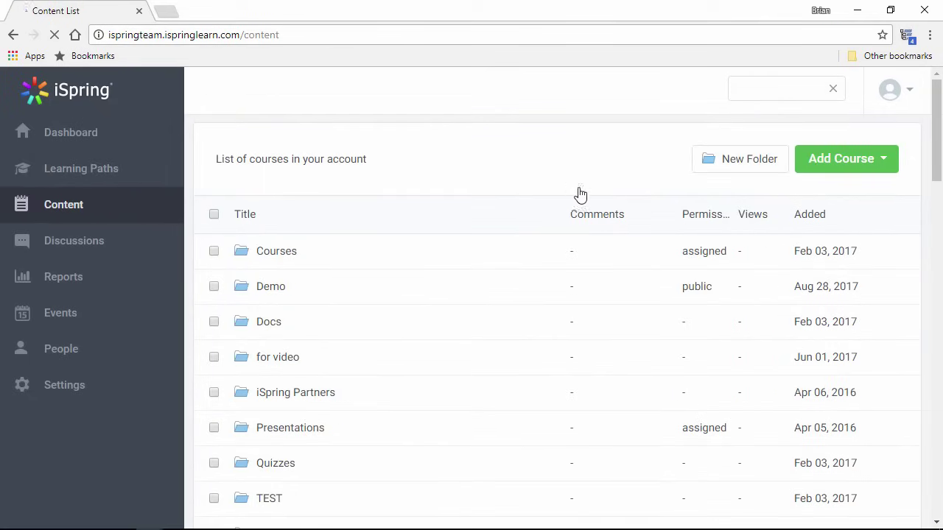
click(828, 172)
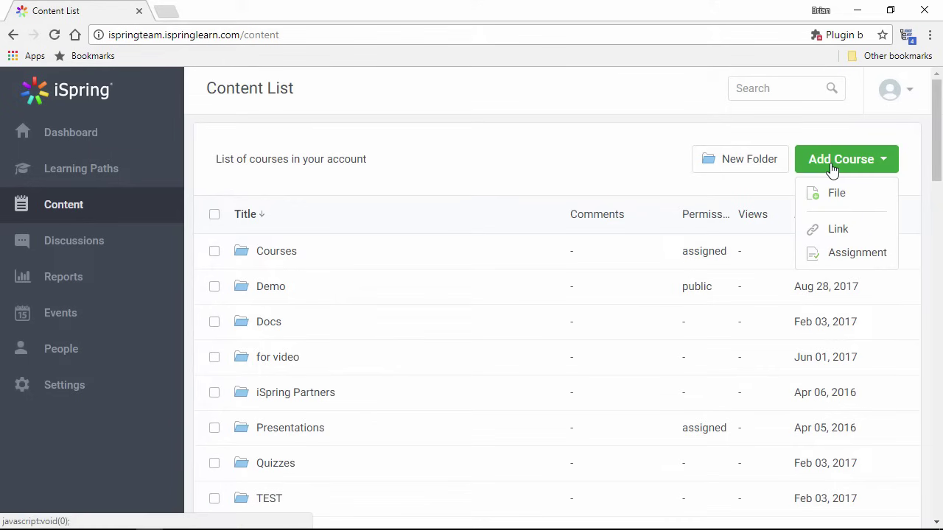
click(863, 197)
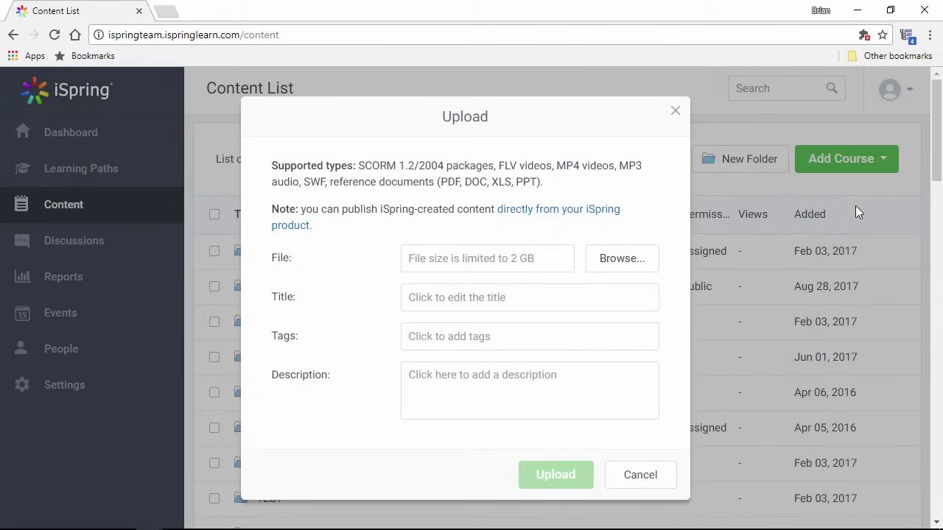
click(646, 475)
Open the Bank Dialogue course from the content list for managing
scroll(484, 423, down, 5)
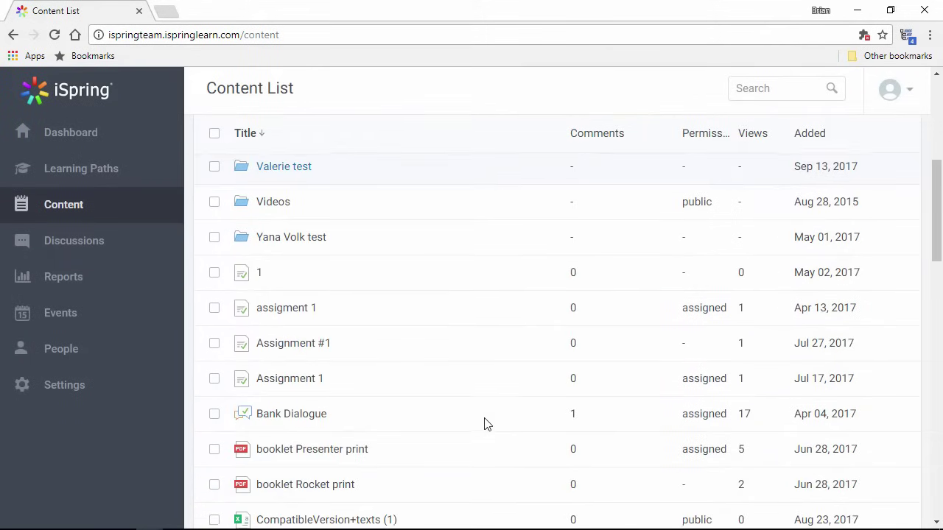
click(285, 419)
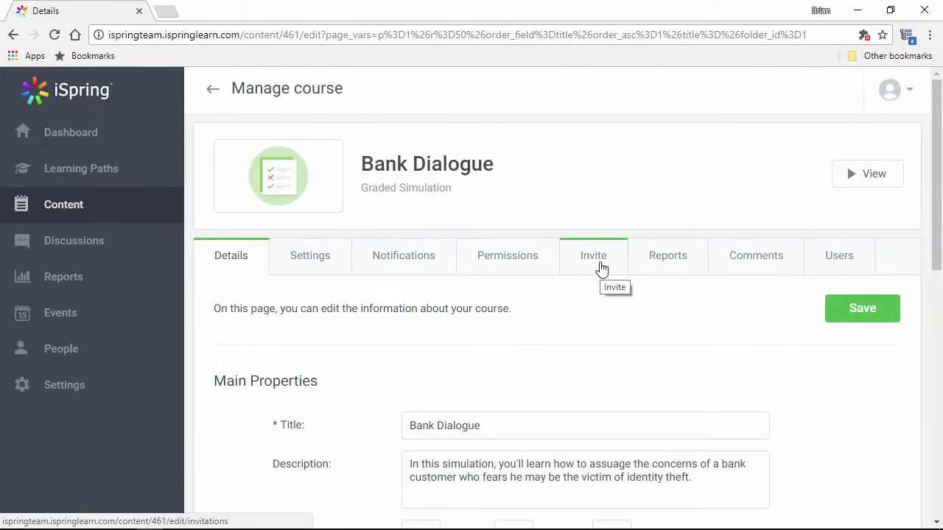
View the account's discussions and the full list of available report types
click(120, 241)
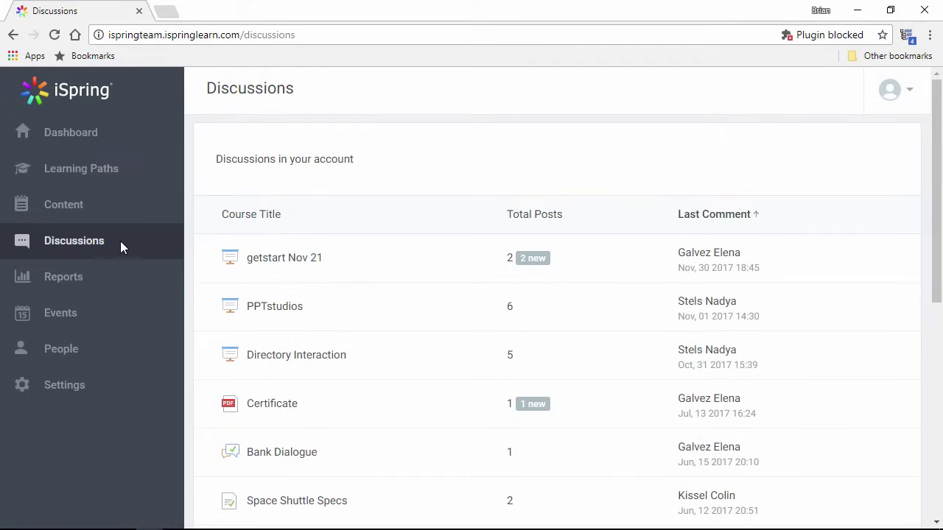
click(121, 284)
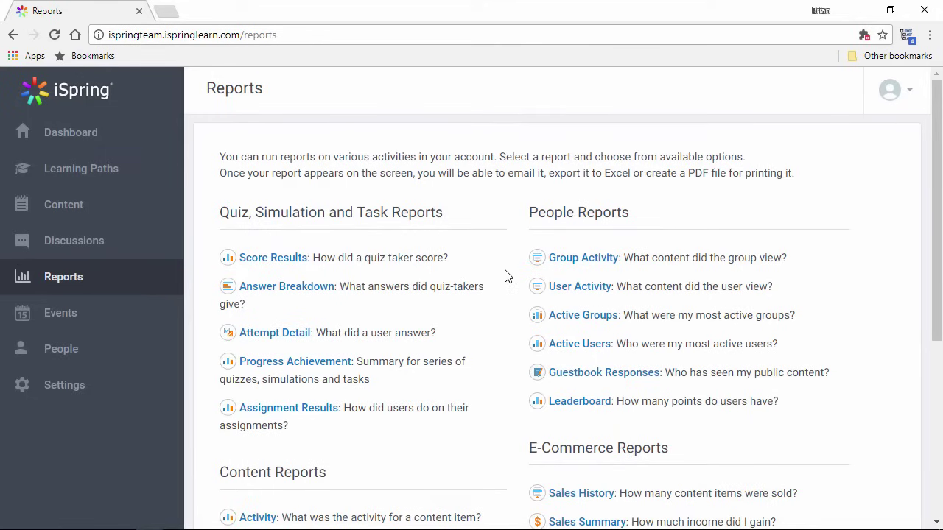
scroll(505, 274, down, 4)
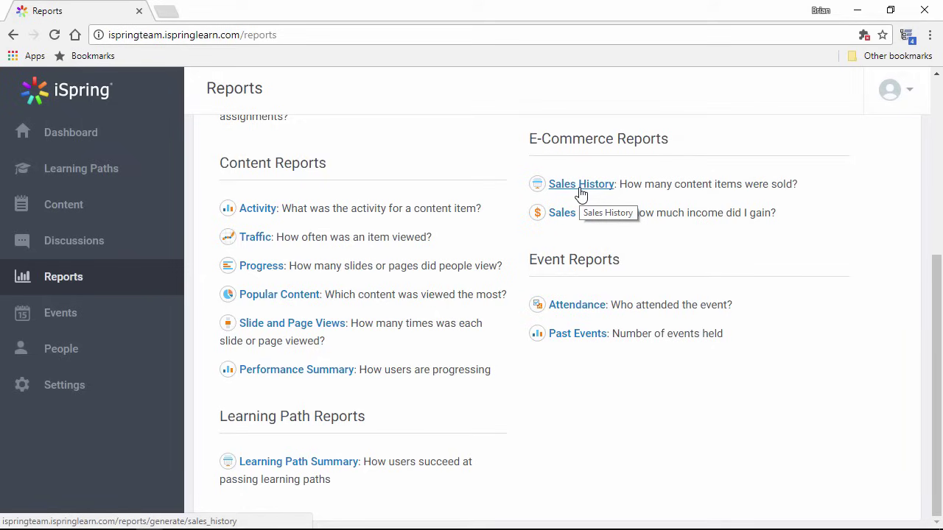
View the Events calendar with its options for adding an event, and the account's user list in People
click(114, 319)
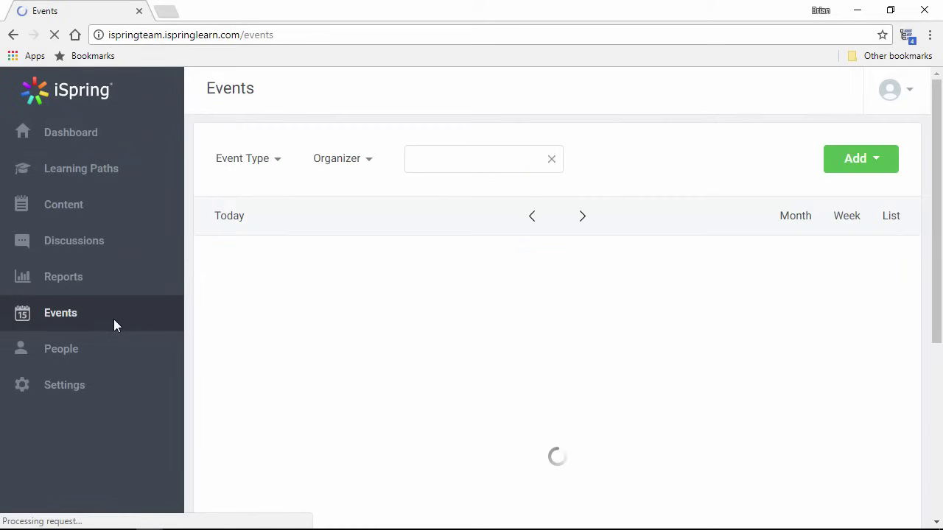
click(850, 169)
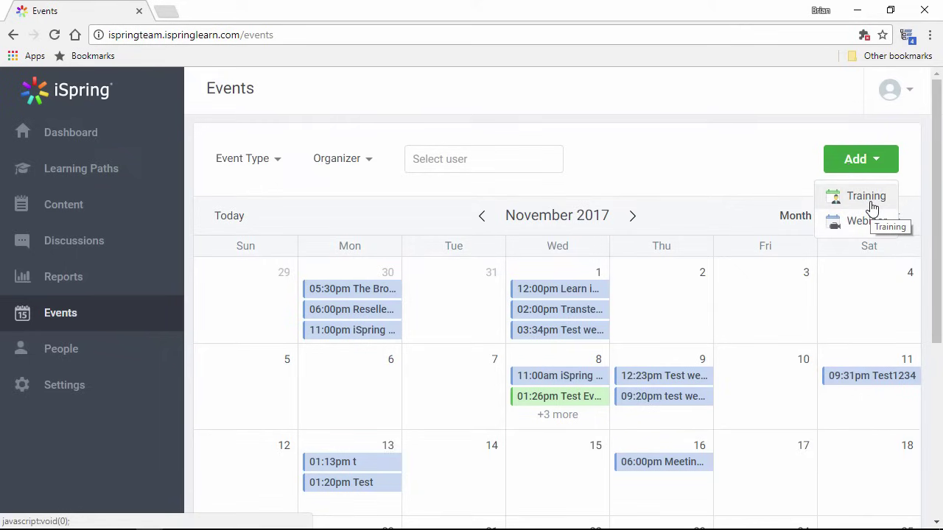
click(111, 349)
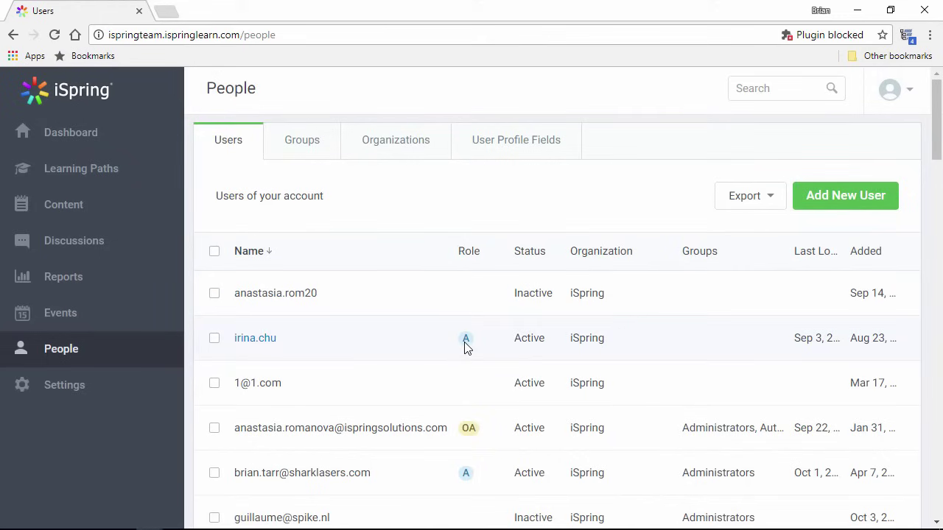
mouse_move(466, 346)
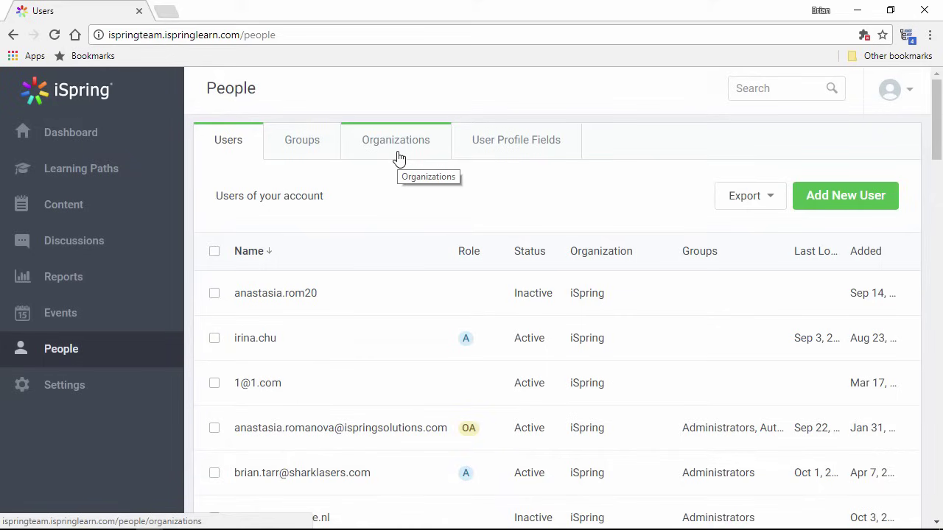
Review the account settings, covering the main, branding and additional options down to the extra options
click(107, 388)
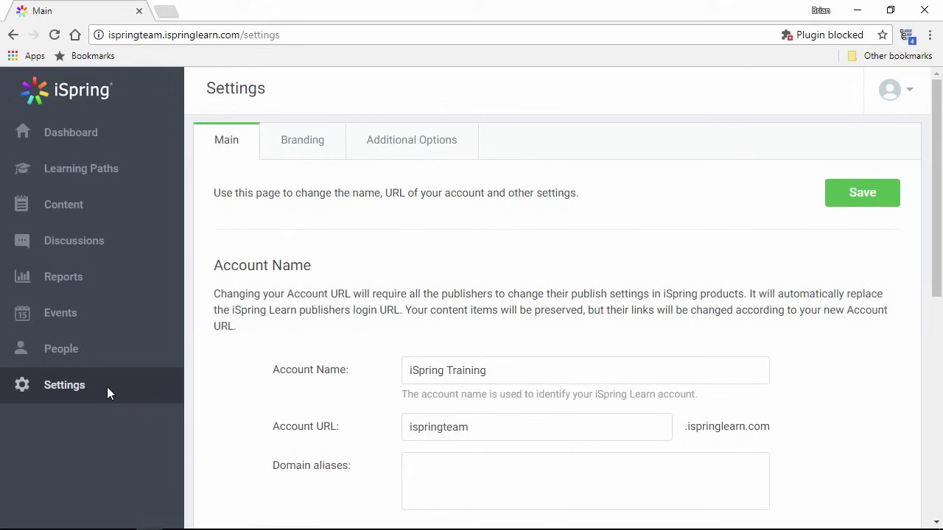
click(303, 147)
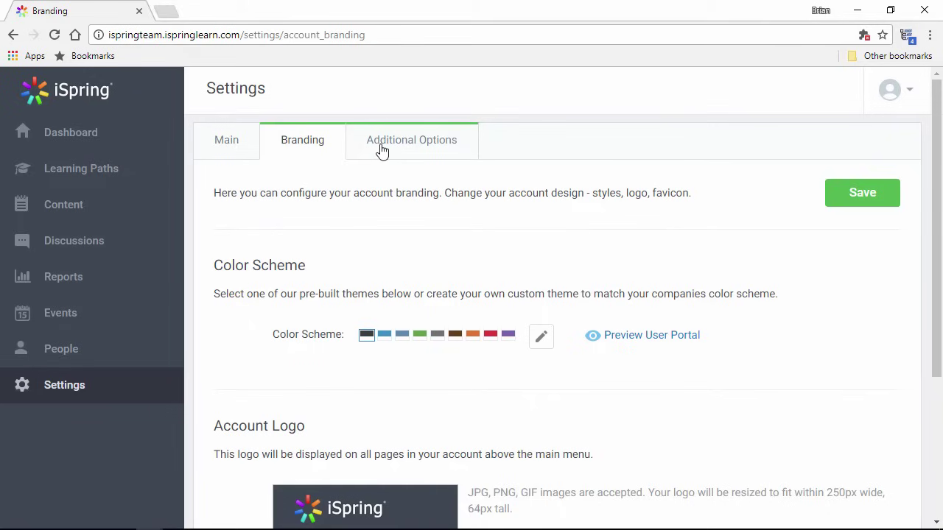
click(412, 147)
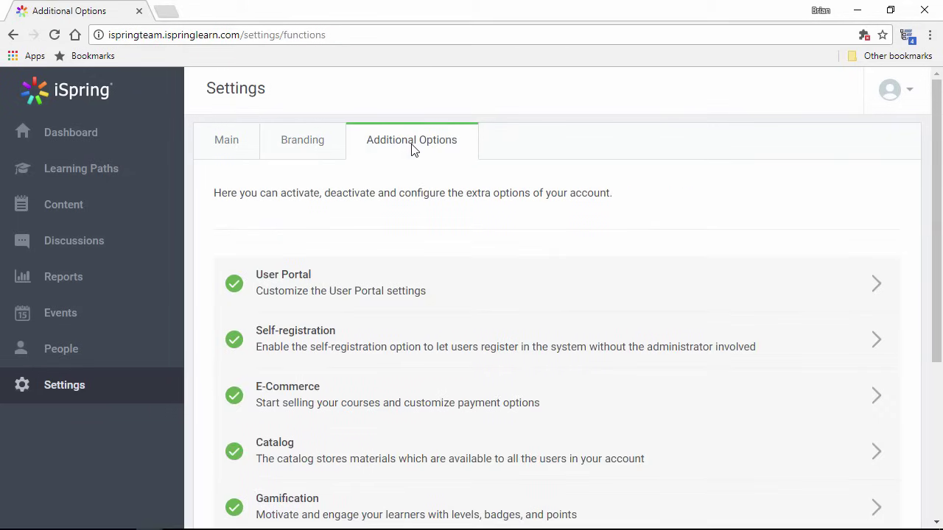
scroll(482, 417, down, 3)
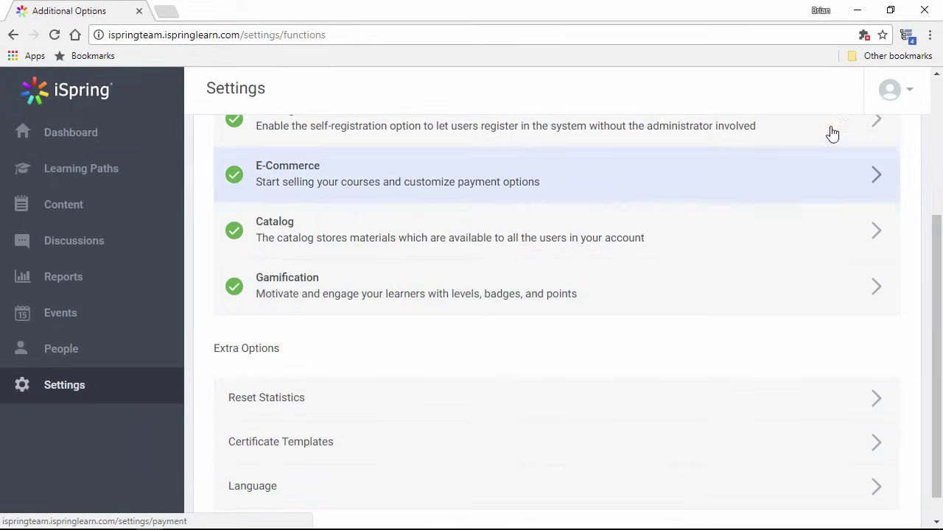
Switch to the User Portal and preview the Biology learning path among the to-do courses
click(891, 90)
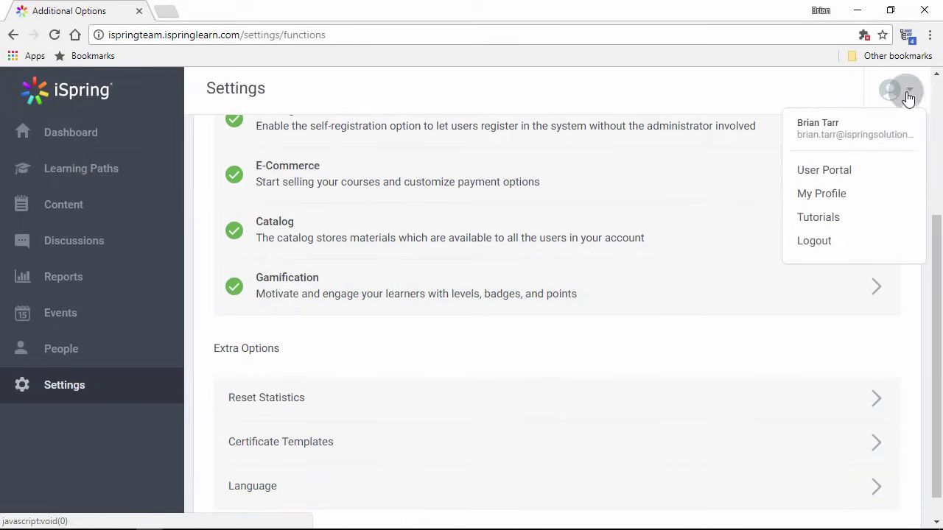
click(860, 170)
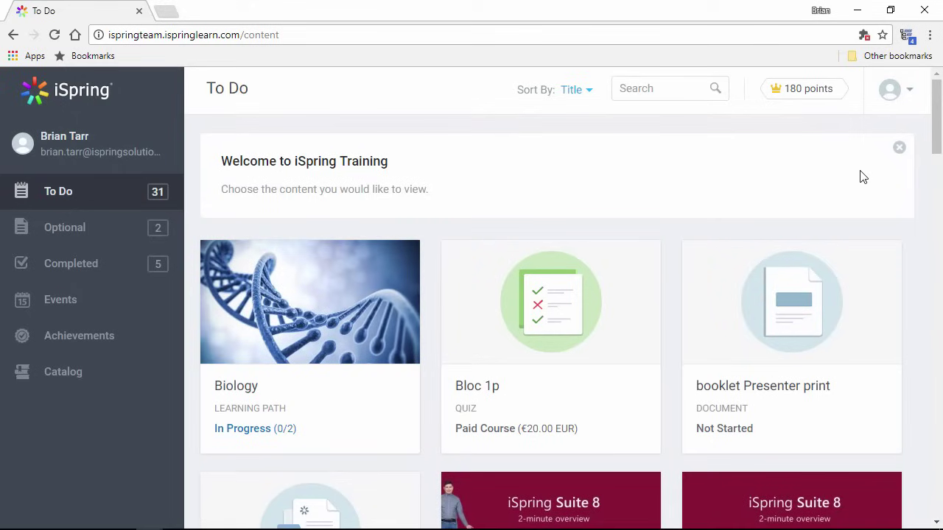
mouse_move(322, 312)
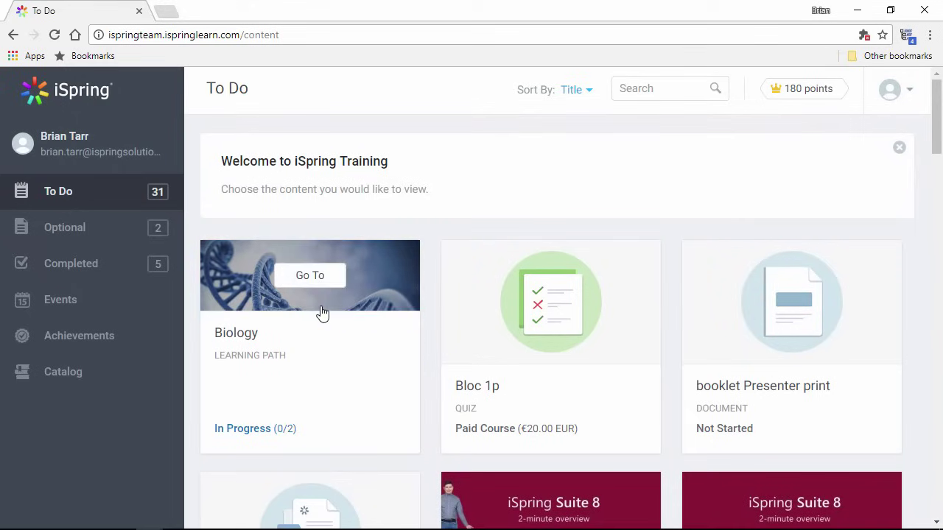
View the learner's events calendar, achievements leaderboard and course catalog in the User Portal
click(115, 305)
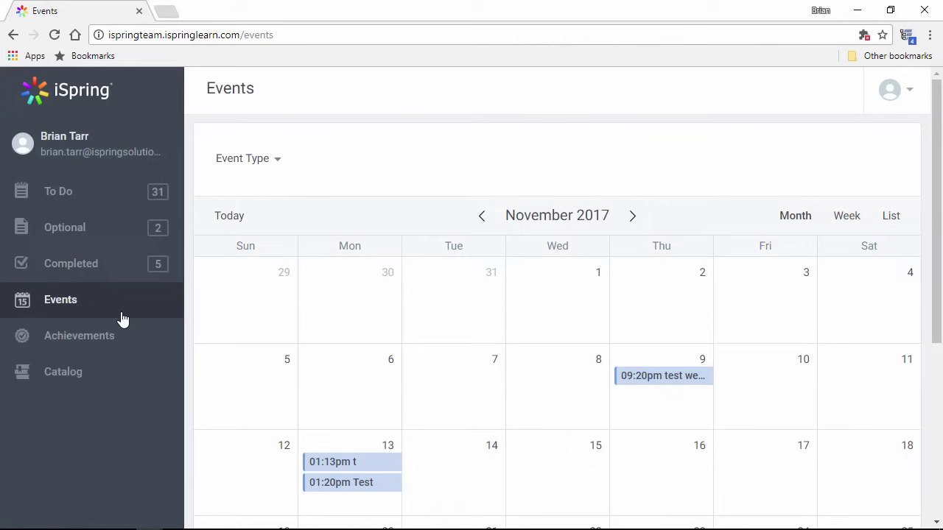
click(131, 340)
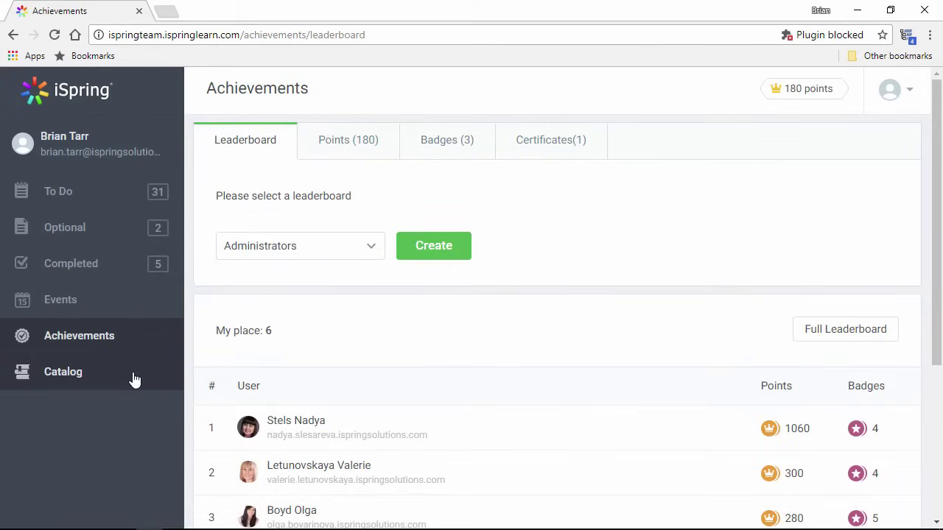
click(132, 380)
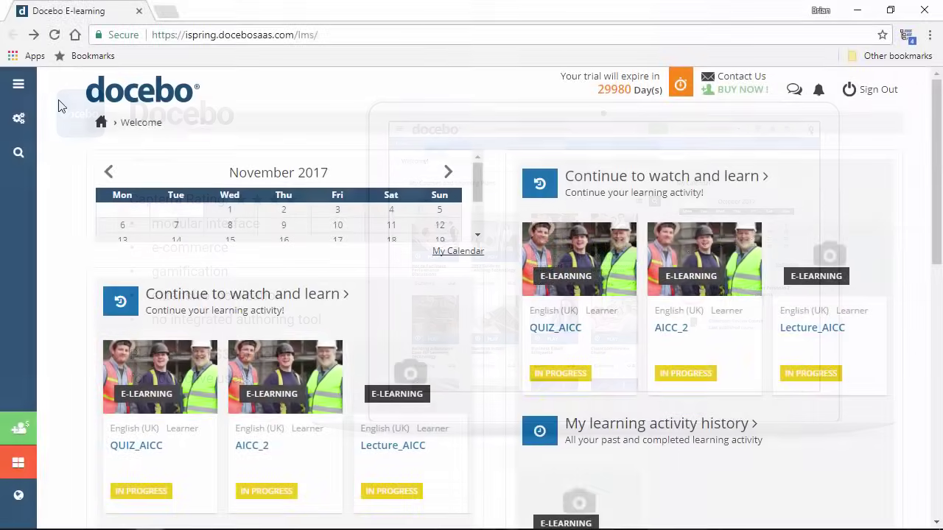
In Docebo, look at the main menu and open the APPS and Features page
click(20, 90)
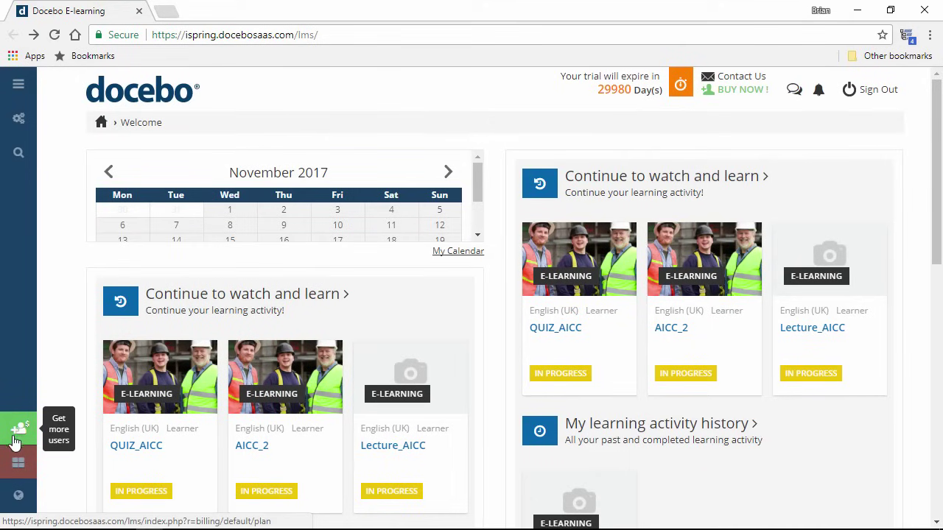
click(19, 468)
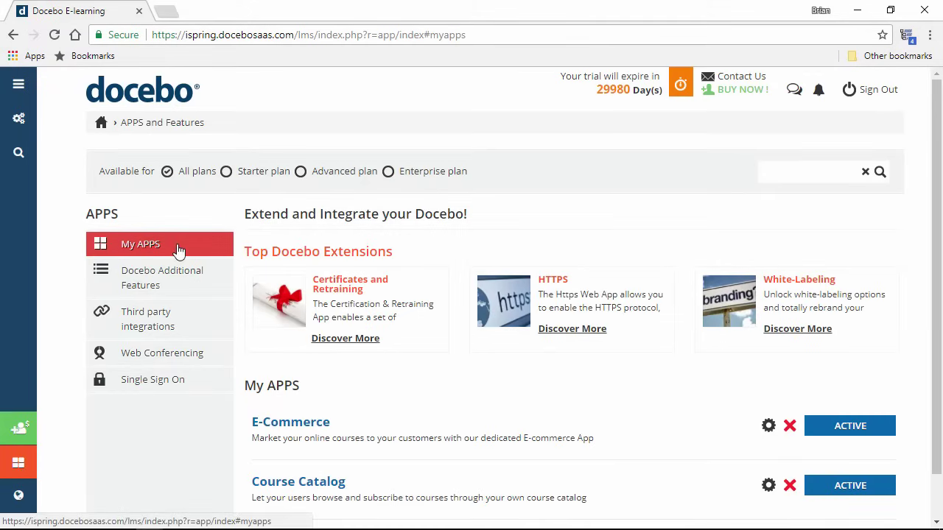
Browse the Docebo Additional Features and check which plan the Gamification app requires
click(183, 288)
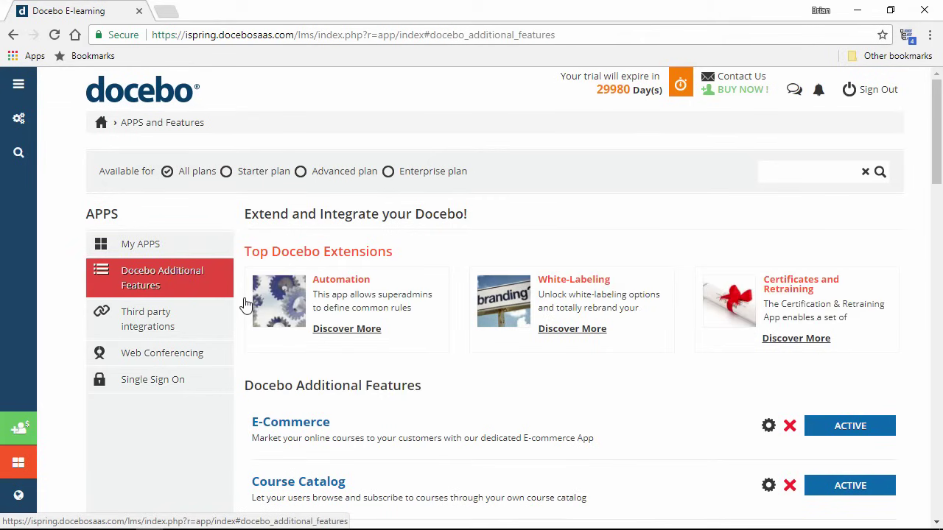
scroll(554, 376, down, 2)
scroll(556, 376, down, 9)
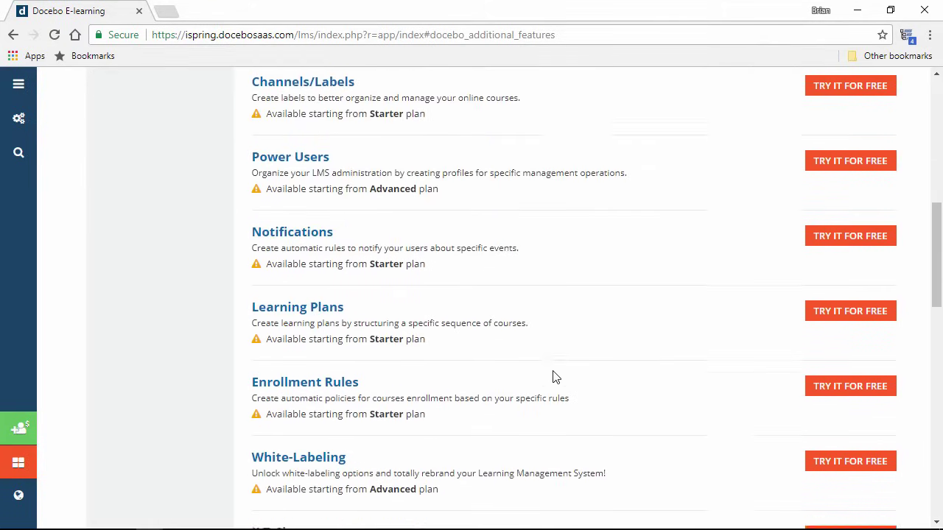
scroll(555, 376, down, 1)
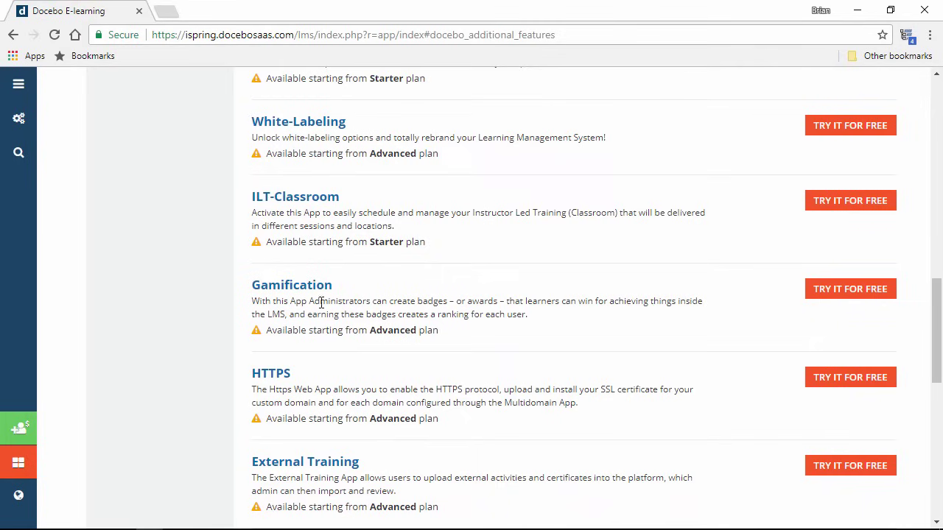
double_click(294, 285)
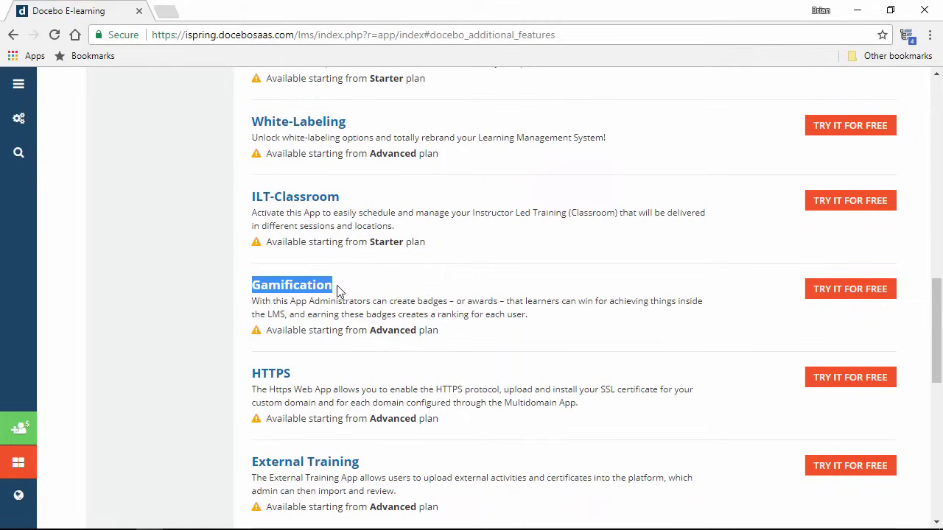
double_click(396, 330)
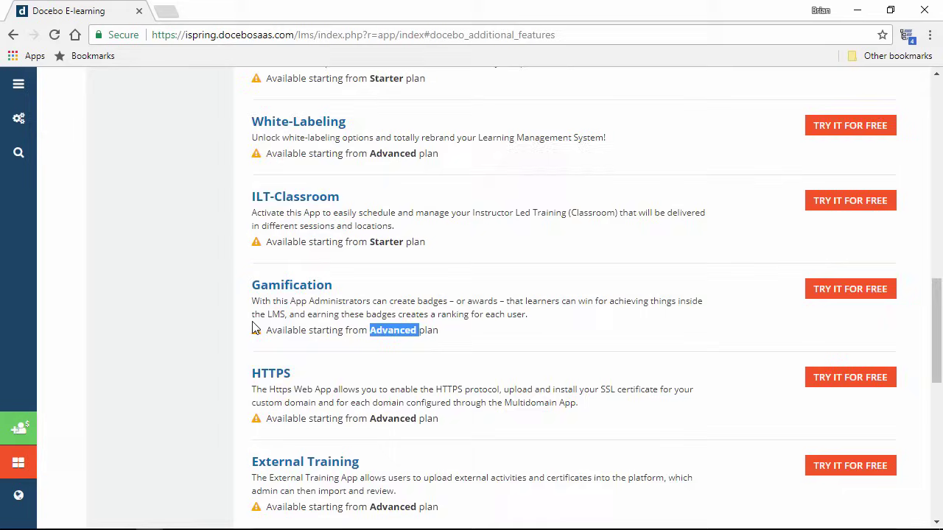
Open the third-party integrations and highlight the WordPress app
scroll(204, 316, up, 15)
click(198, 326)
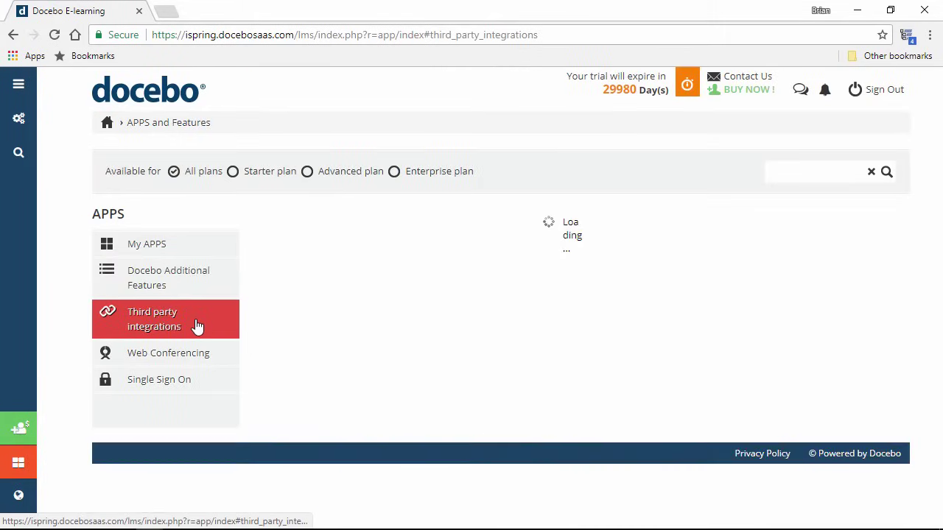
scroll(288, 386, down, 2)
double_click(285, 364)
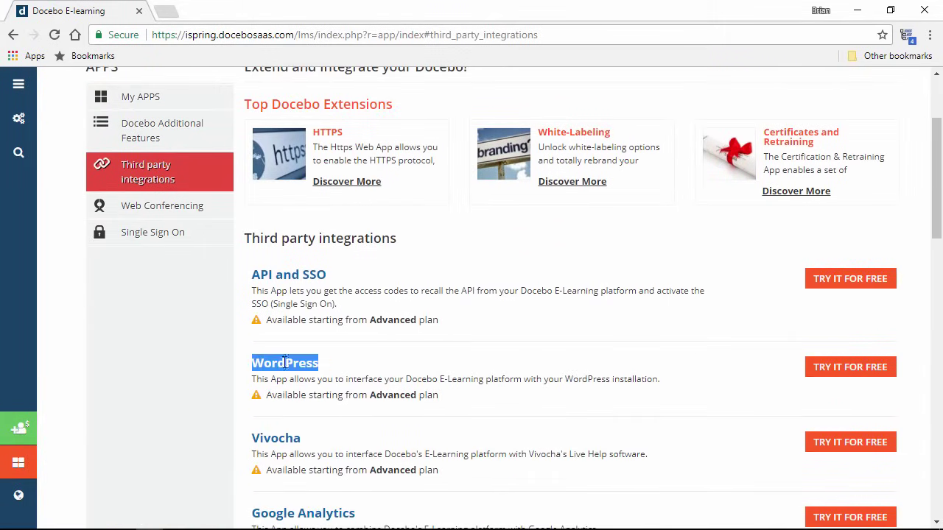
Open the Web Conferencing apps and highlight Adobe Connect
click(217, 214)
scroll(363, 380, down, 1)
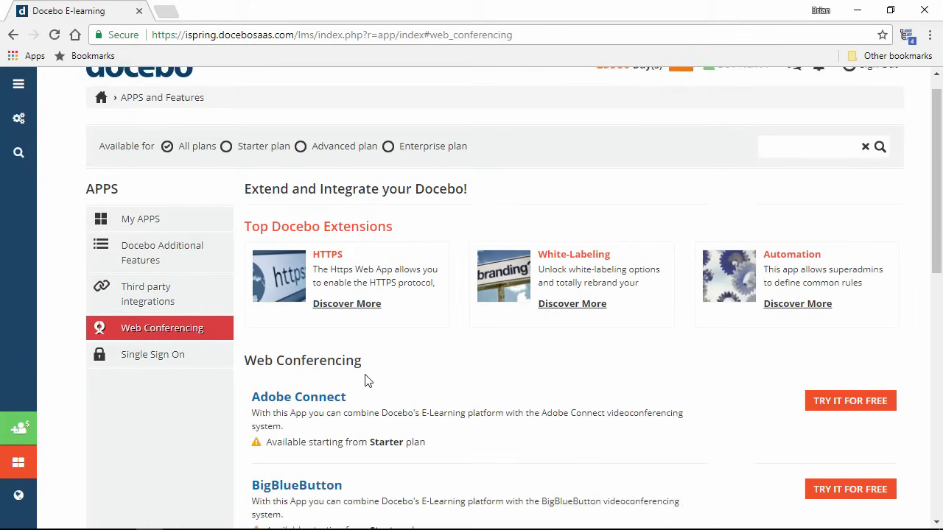
drag(346, 349, 254, 348)
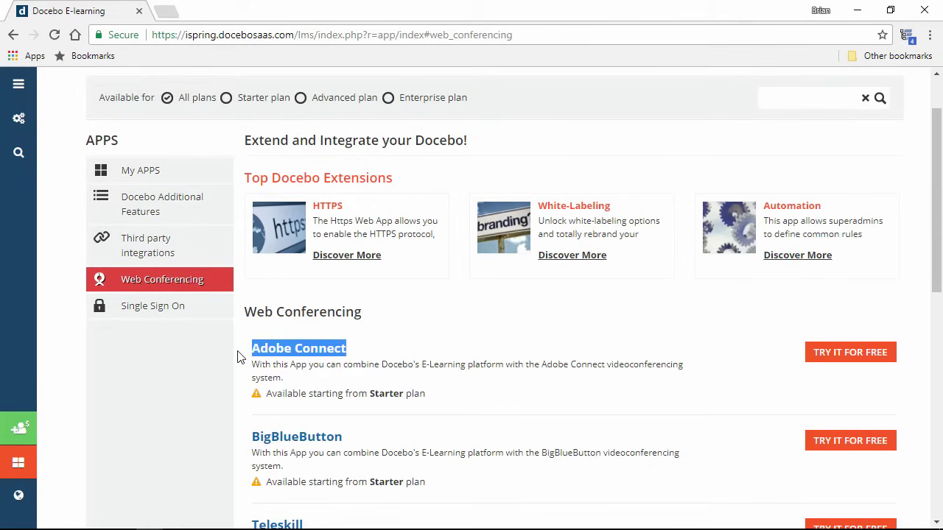
Open the LMS administration menu with its e-learning, settings and app options
click(19, 123)
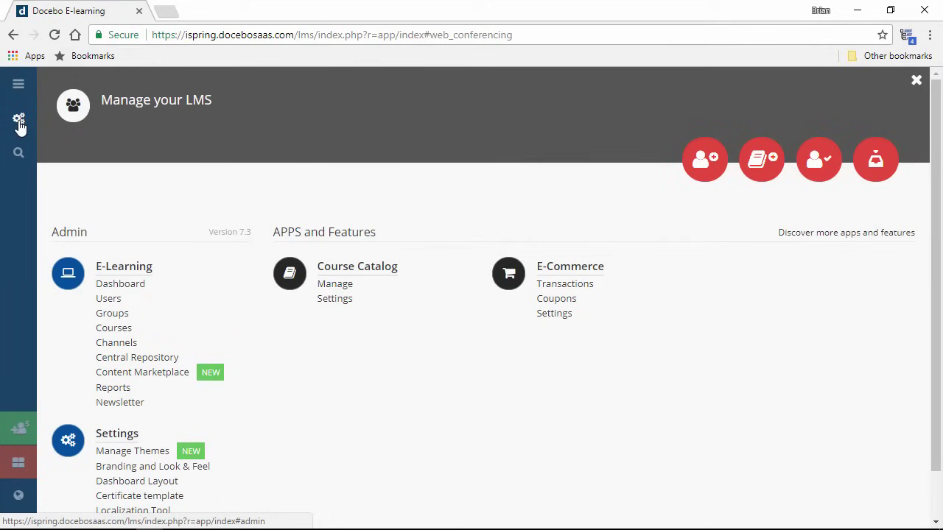
Open the Channels management page and the Localization Tool's language list from the LMS administration
click(121, 346)
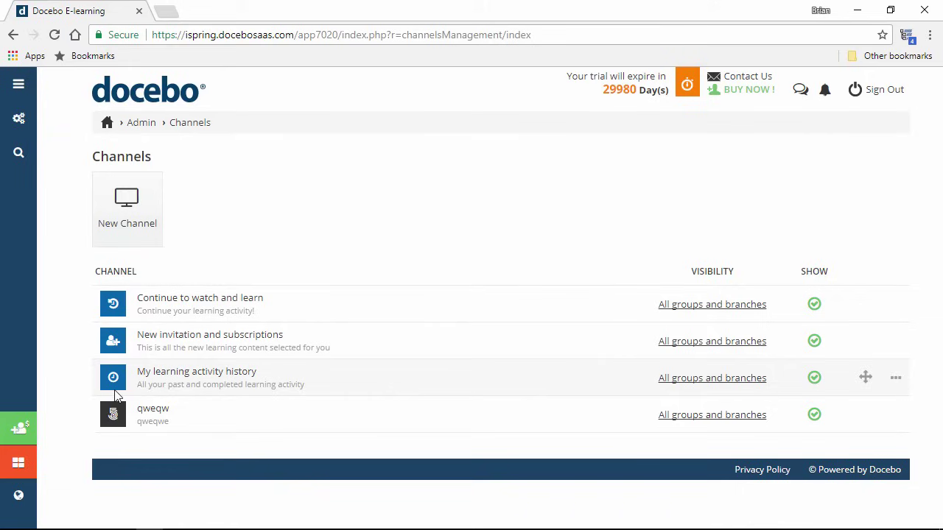
click(19, 120)
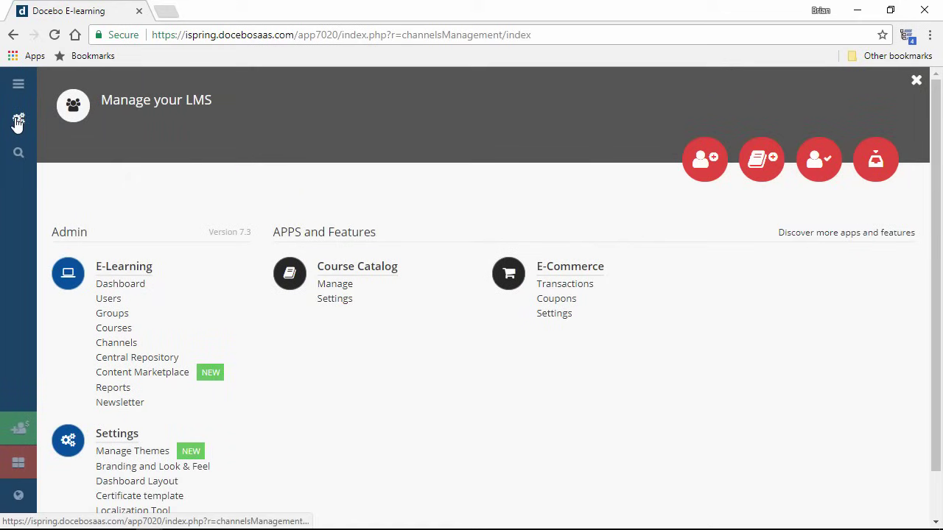
scroll(220, 272, down, 1)
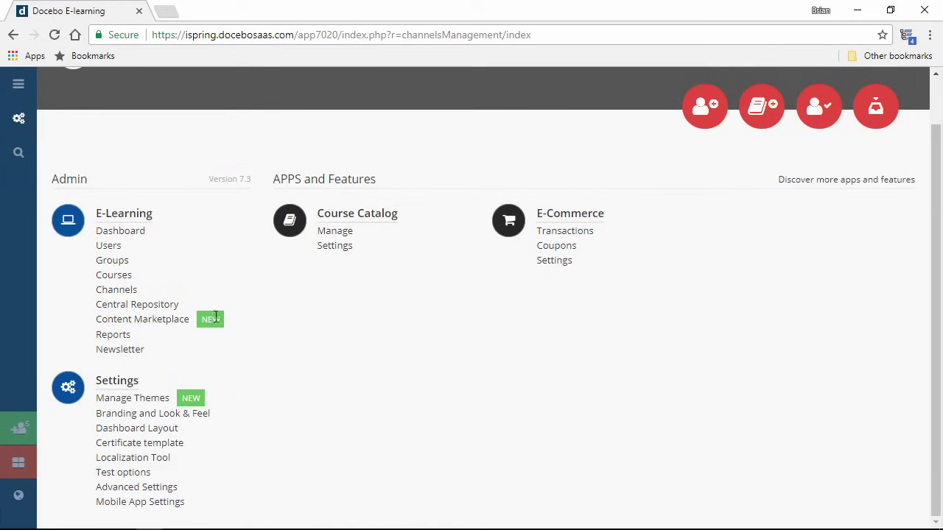
click(134, 458)
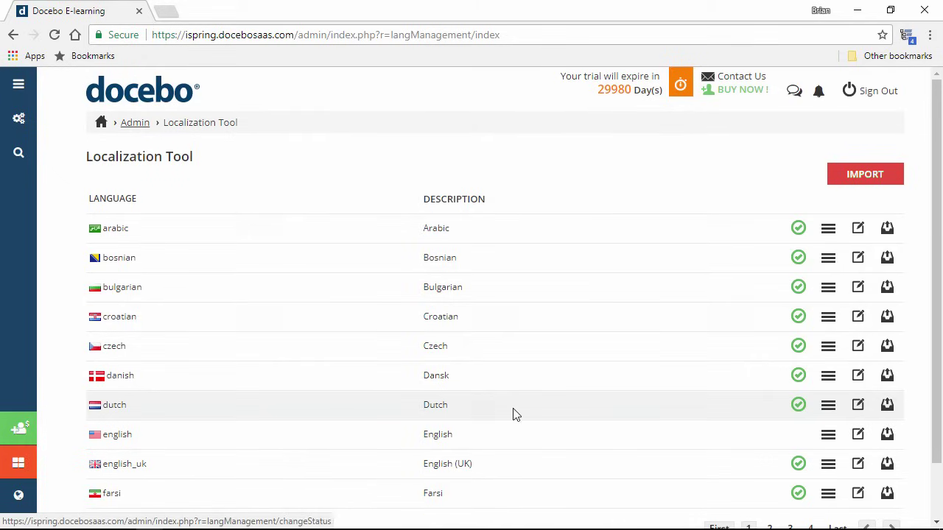
Open the subscription plans and compare the Starter, Advanced and Enterprise features through to the web conferencing section
click(22, 433)
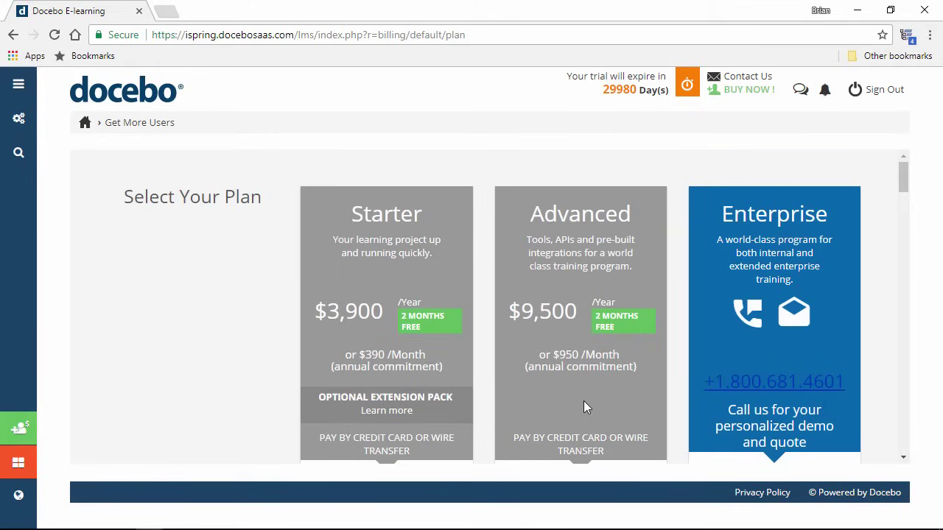
scroll(583, 402, down, 15)
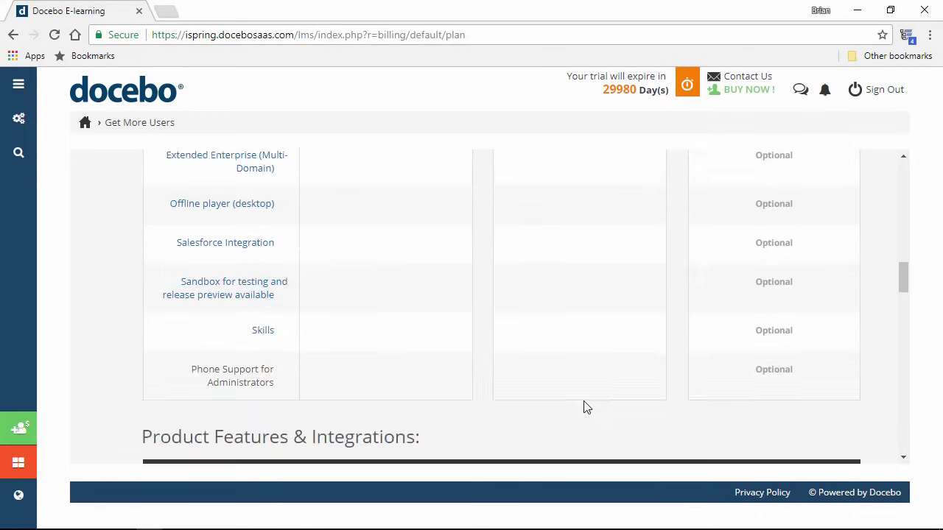
scroll(583, 408, down, 20)
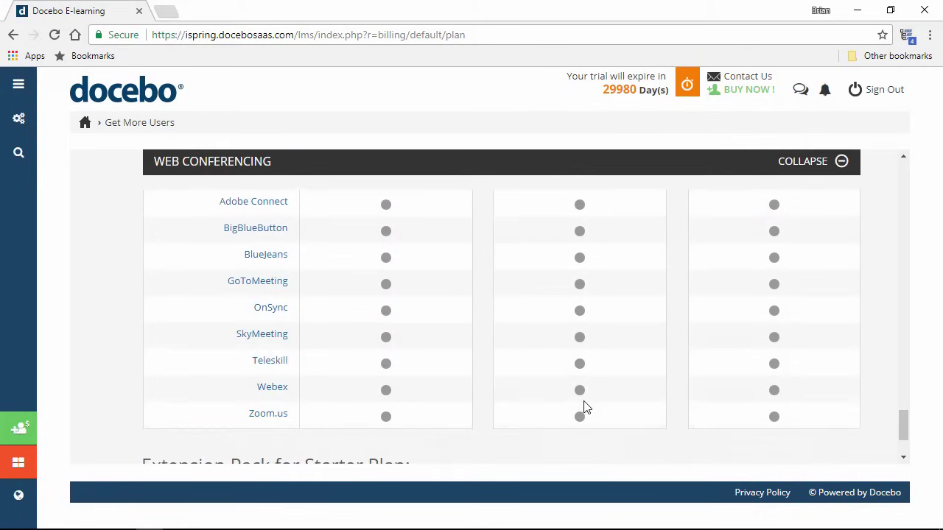
scroll(584, 407, down, 2)
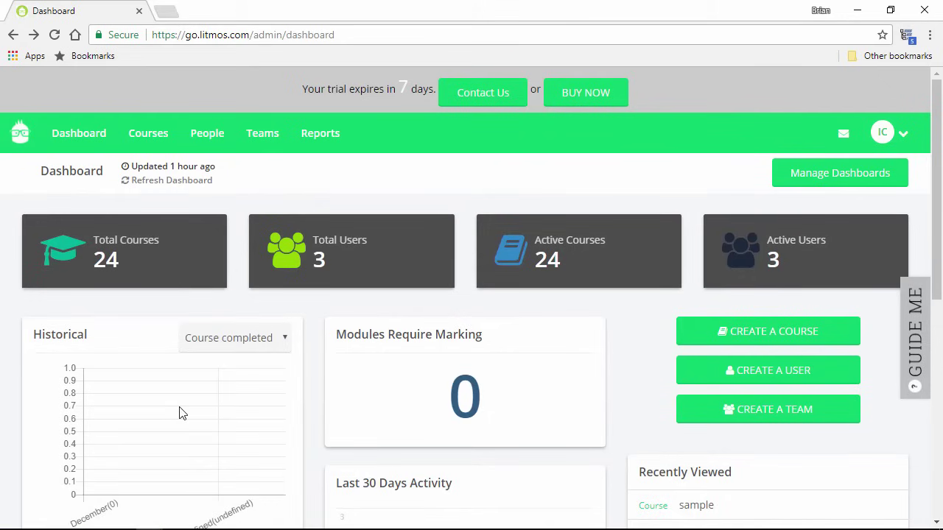
Create and save a new active course titled "Sample Course" in Litmos
click(149, 147)
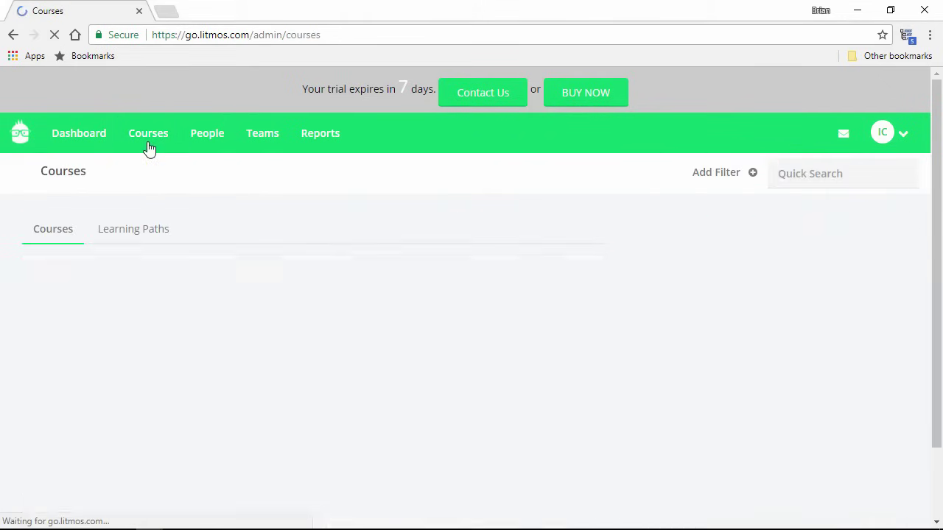
click(772, 234)
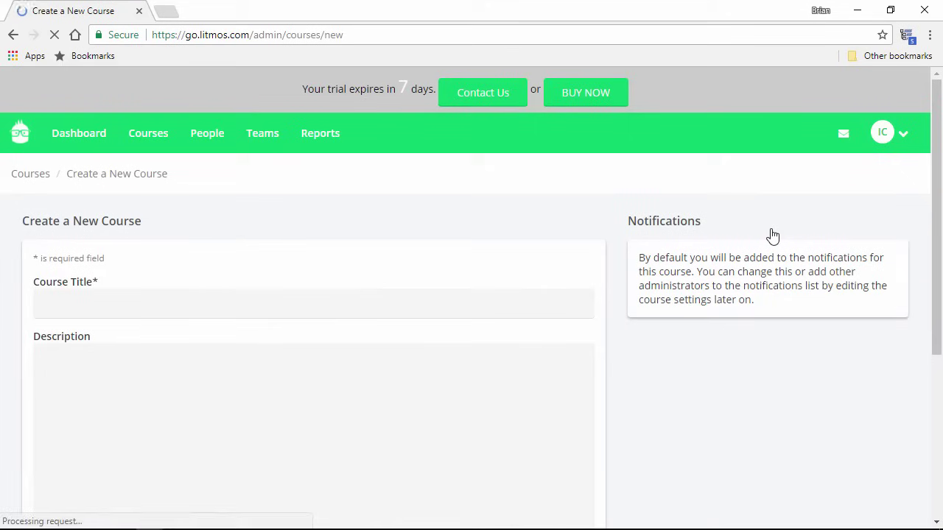
click(153, 302)
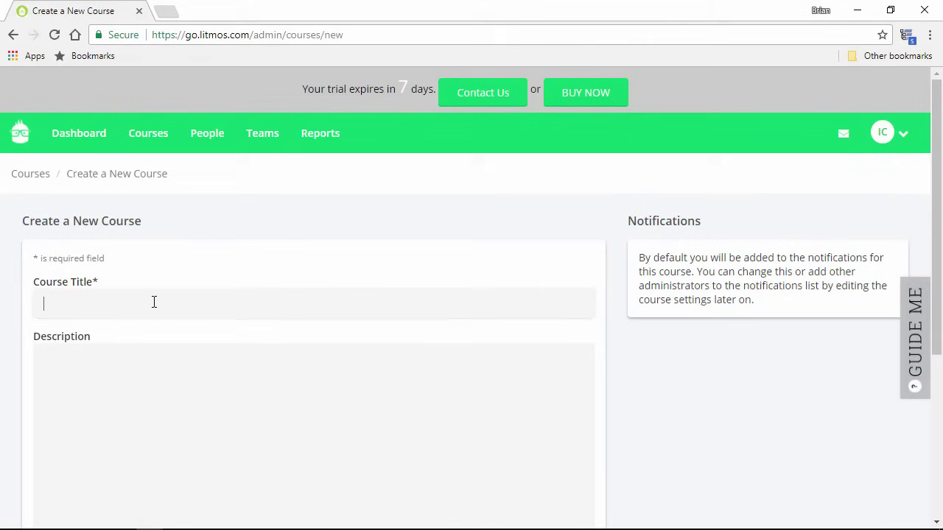
text(Sample Course)
scroll(154, 302, down, 3)
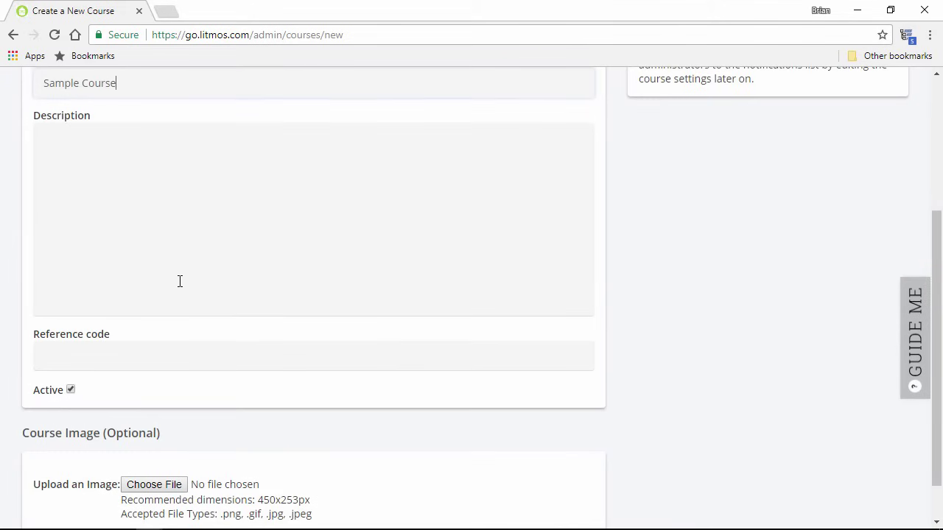
scroll(184, 240, down, 2)
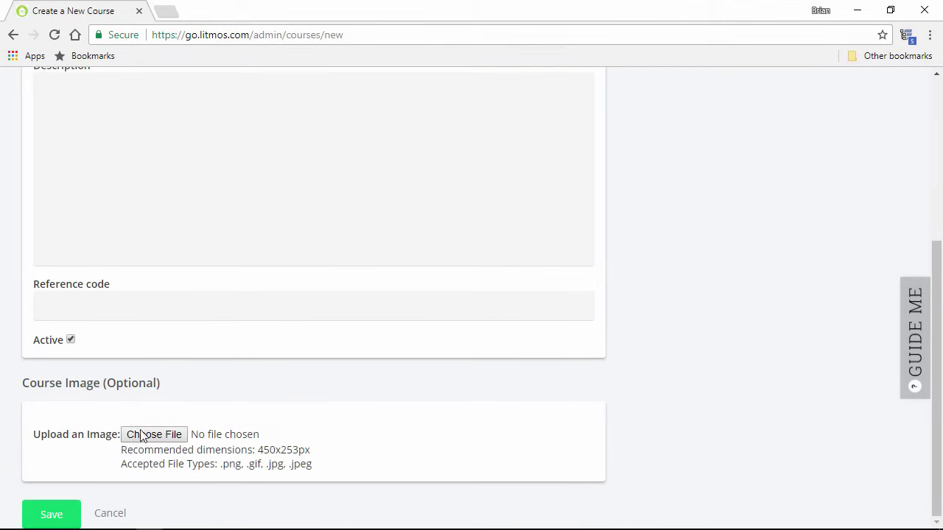
click(57, 517)
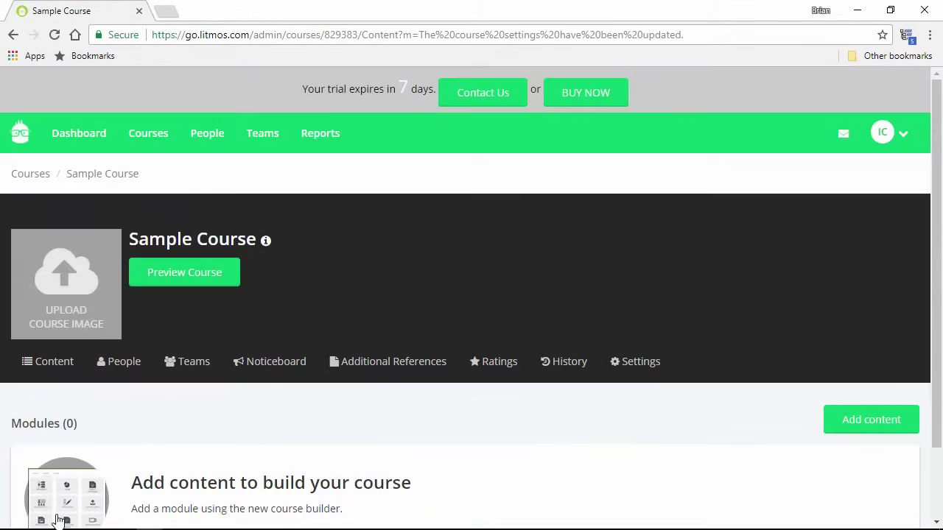
Add a new assessment module titled "Sample Assessment" to the course content and save it
click(870, 421)
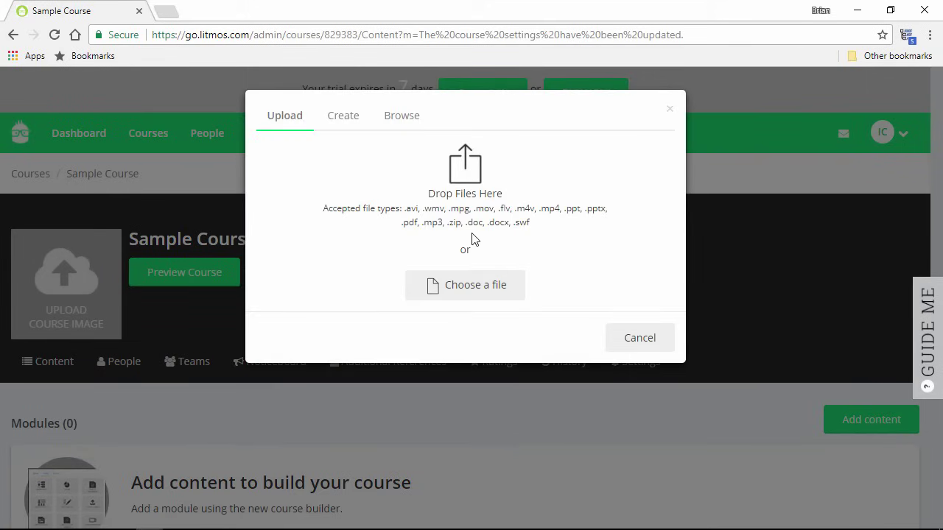
click(344, 117)
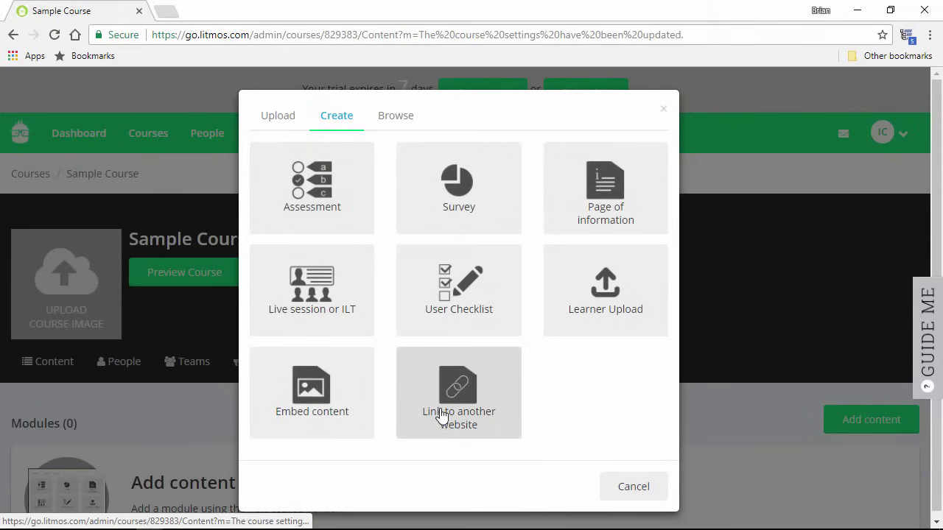
click(313, 220)
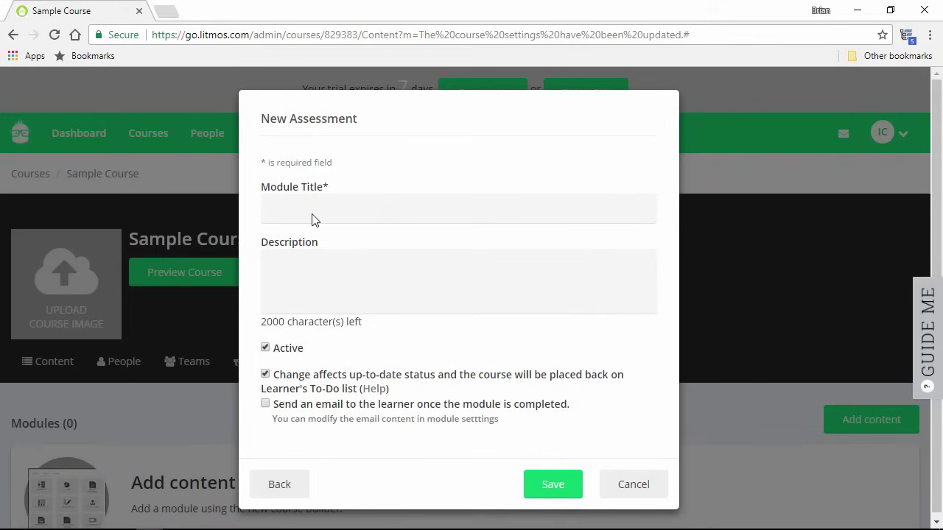
click(322, 209)
text(Sample Assessment)
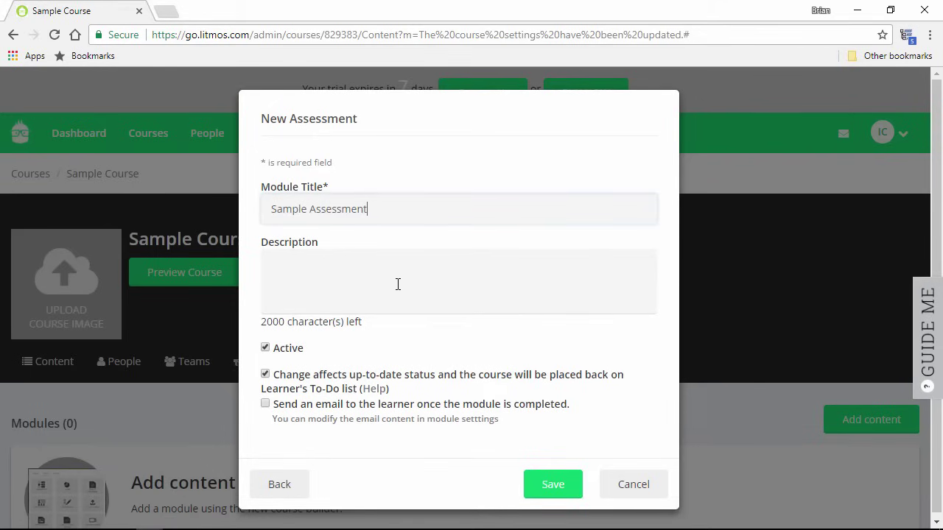
click(559, 495)
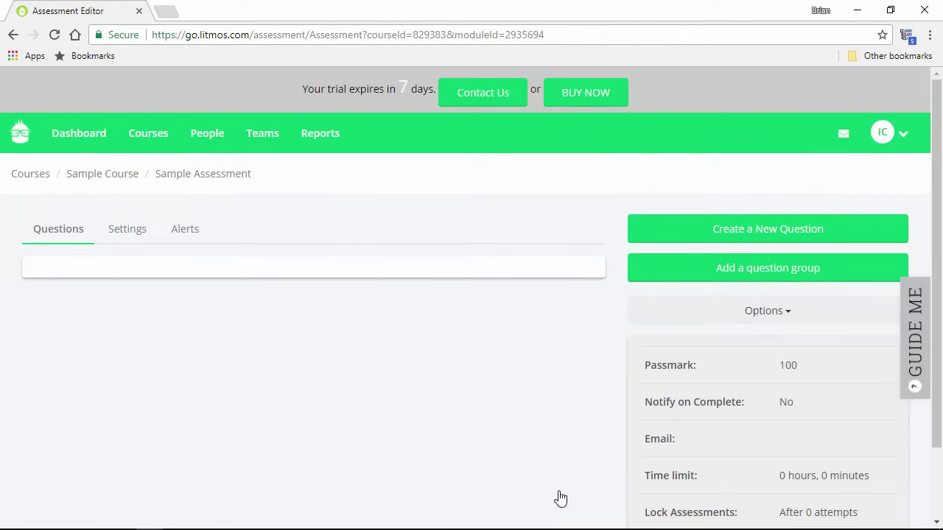
Start a new multiple-choice question in the assessment asking "How many LMSs am I reviewing in this video?"
click(766, 238)
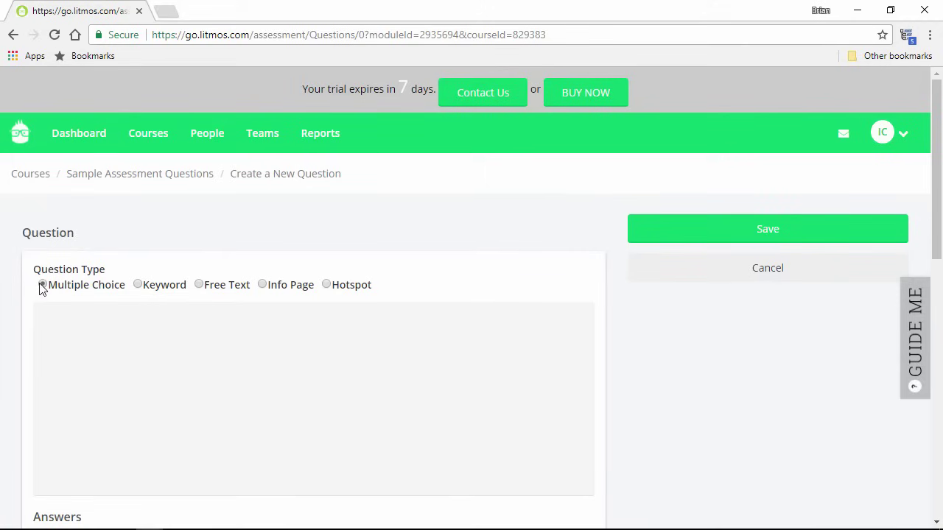
click(114, 354)
text(How many LMSs am I reviewing in this video?)
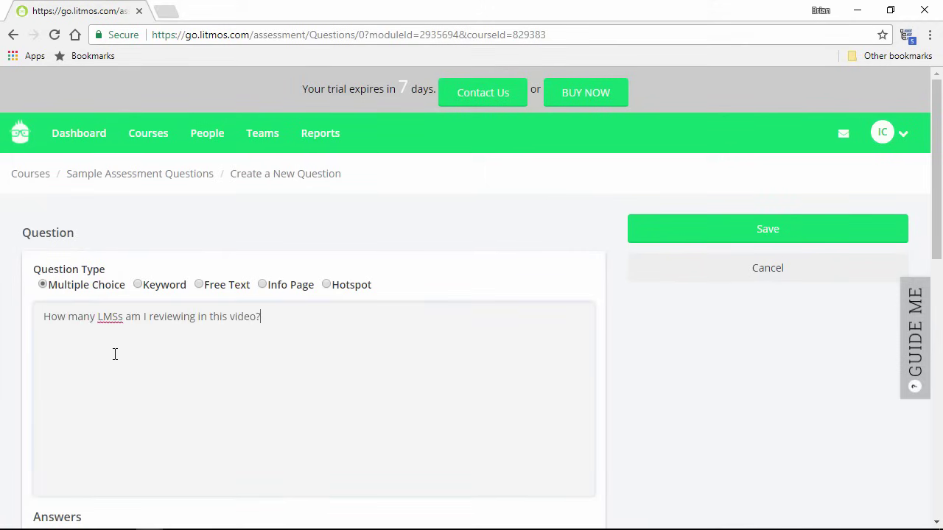
Enter 5, 4 and 3 as the first three answers and mark 5 as correct
scroll(116, 354, down, 4)
click(170, 322)
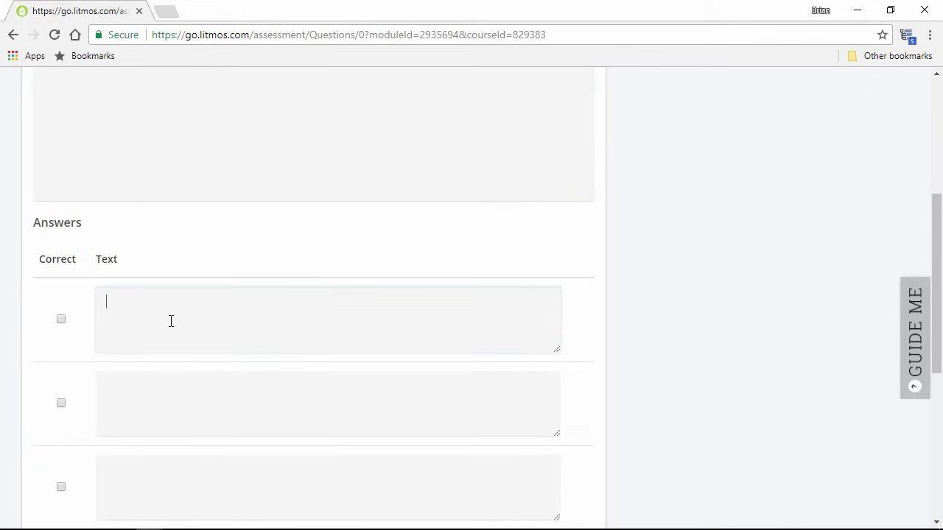
text(5)
click(171, 394)
text(4)
click(185, 481)
text(3)
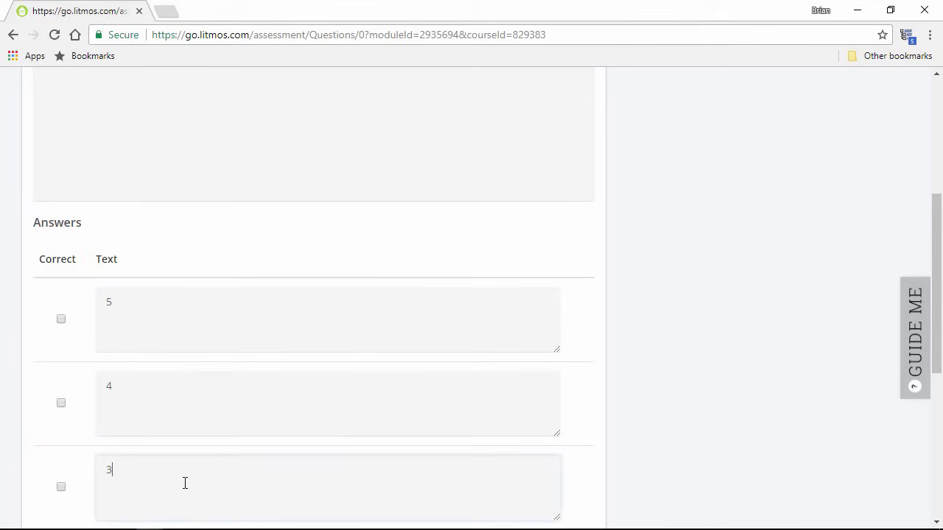
click(61, 320)
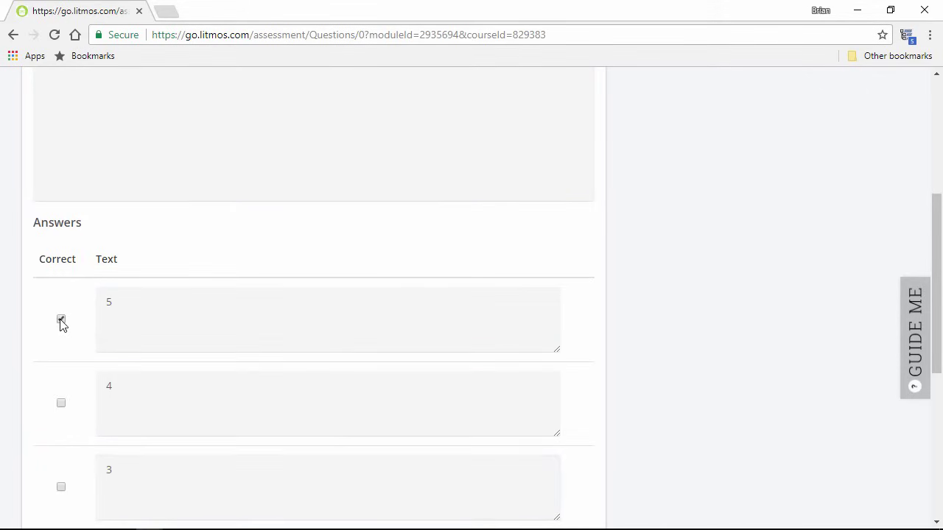
Enter 2 as the fourth answer, add a fifth answer of 1, and save the question
scroll(62, 325, down, 3)
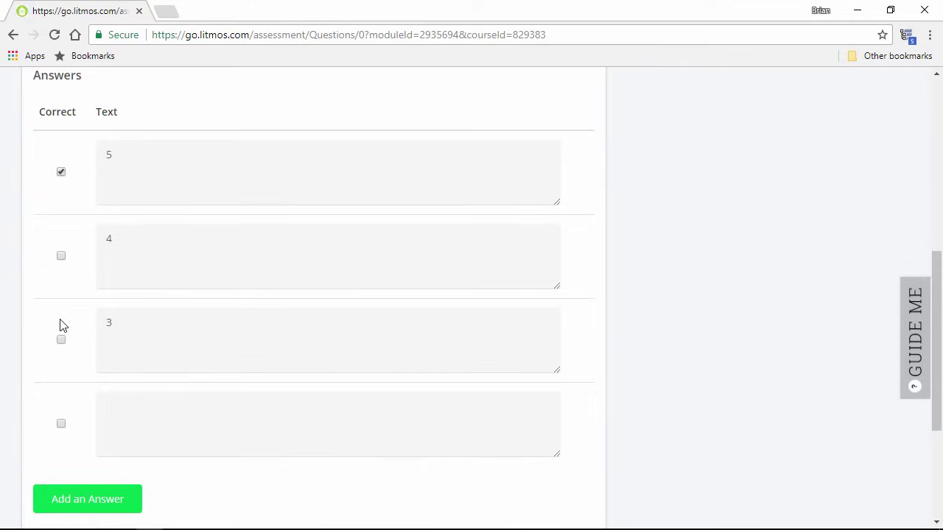
text(2)
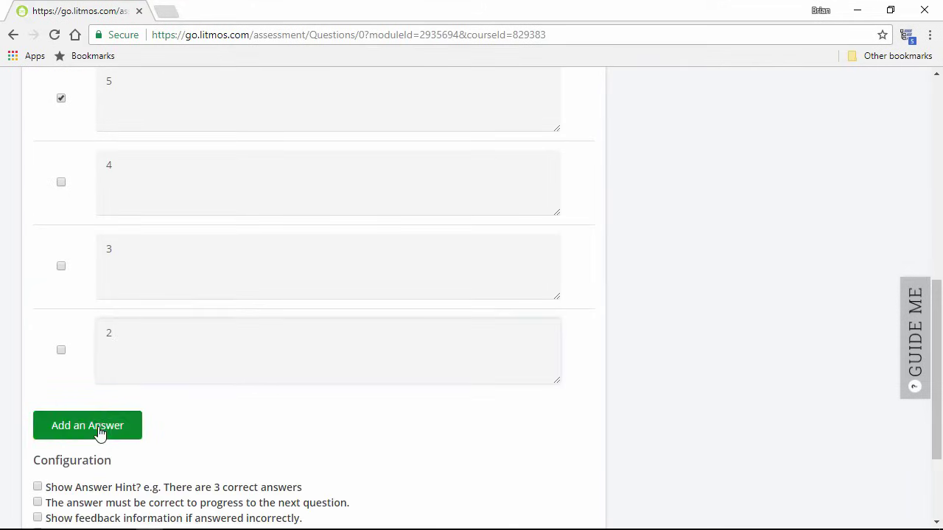
click(103, 431)
text(1)
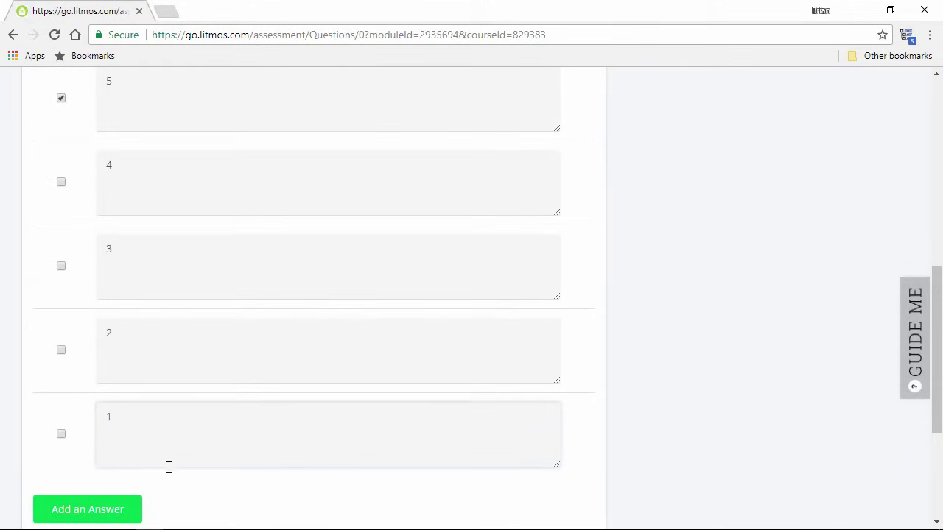
scroll(623, 401, up, 2)
scroll(623, 401, up, 5)
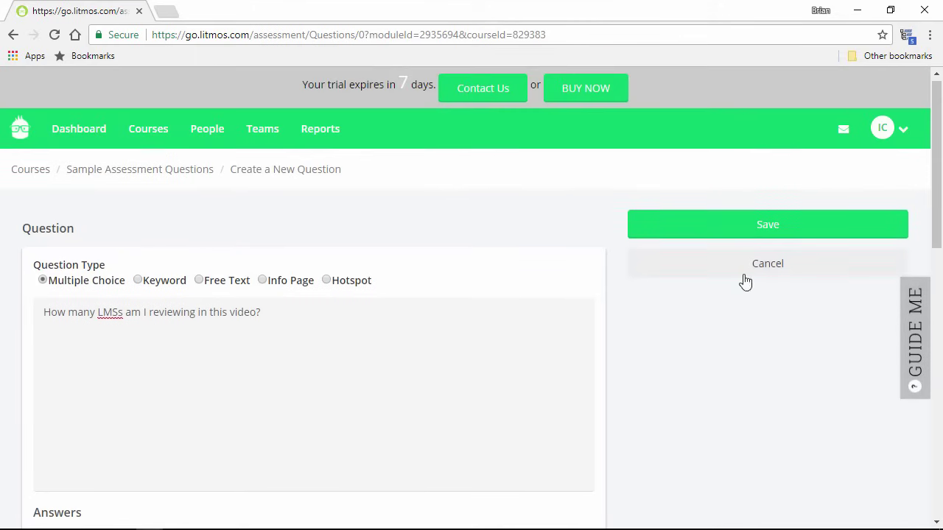
click(768, 236)
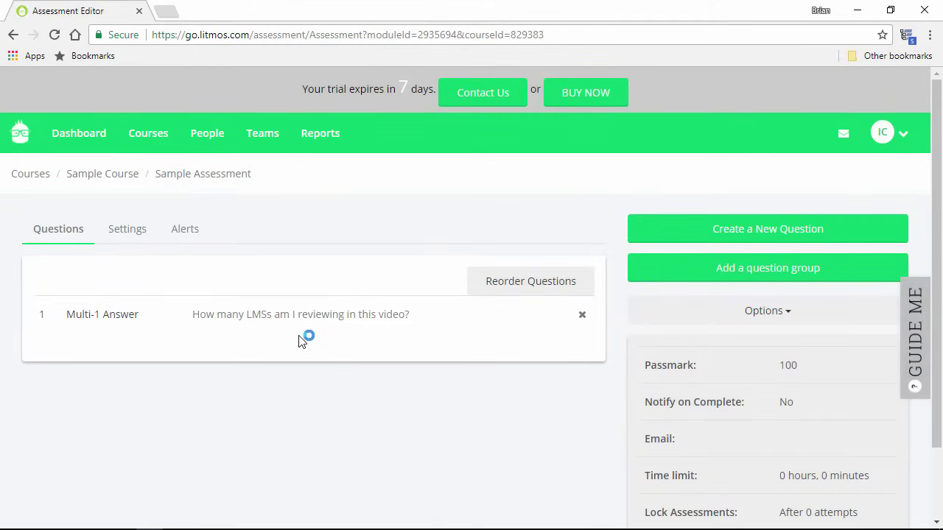
Return to the dashboard and review its Activity, Last 30 Days Activity and Recently Viewed sections
click(84, 142)
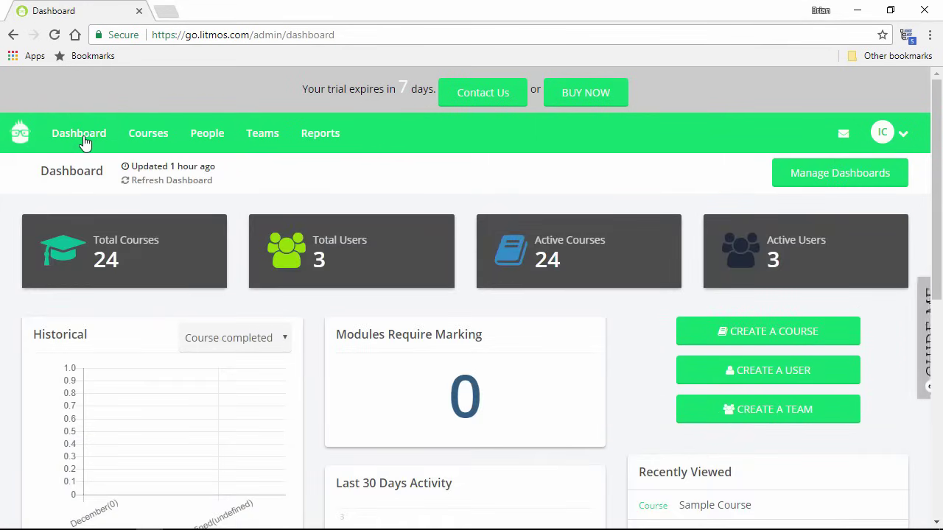
scroll(216, 253, down, 4)
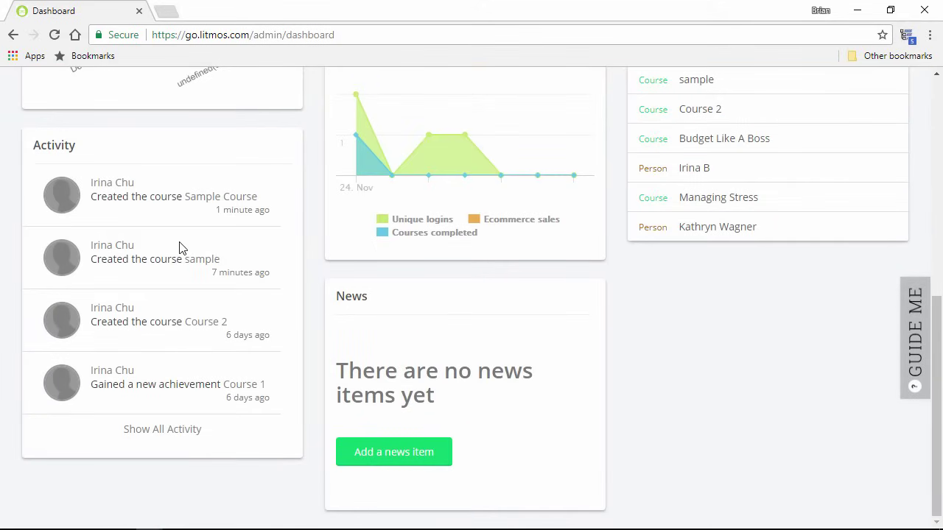
scroll(726, 312, up, 3)
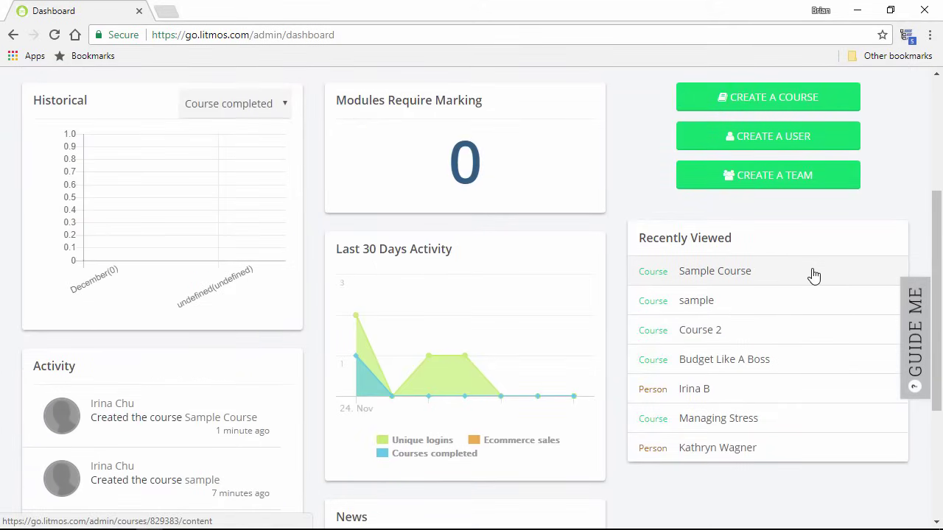
Open the account upgrade page and go to the Litmos pricing plans
scroll(651, 320, up, 3)
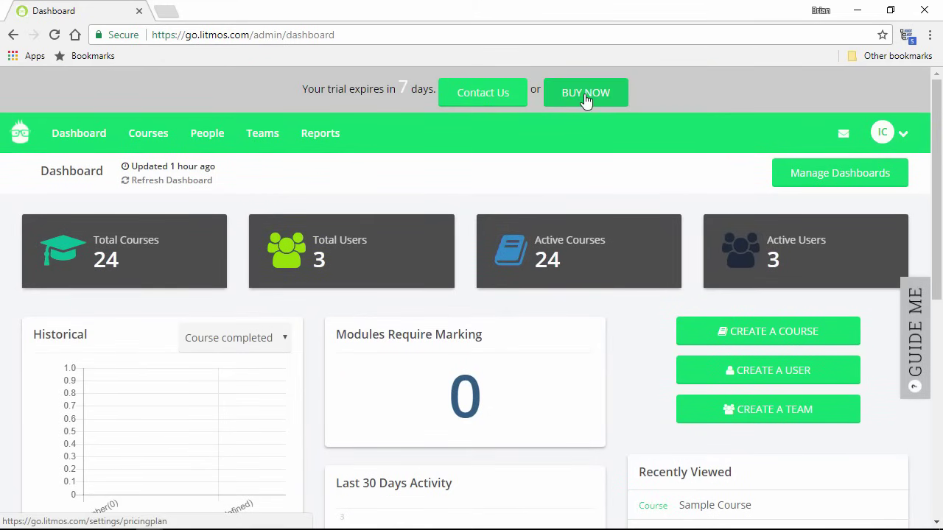
click(587, 101)
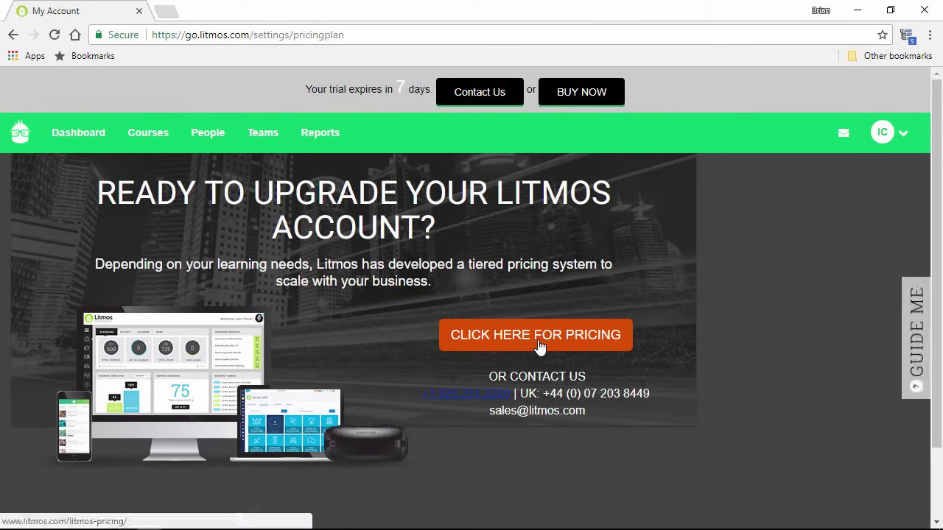
click(540, 346)
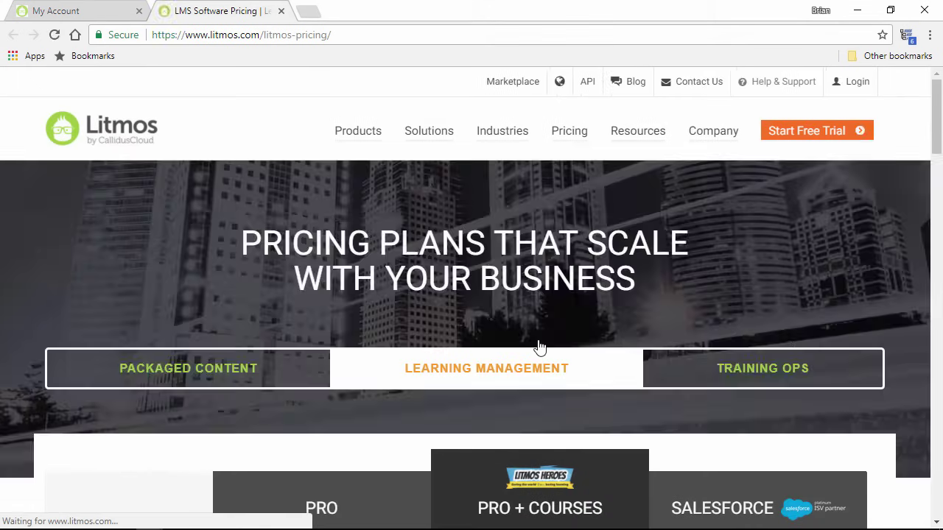
Review the Litmos learning management price table, comparing the Pro, Pro + Courses and Salesforce plans by number of active users
scroll(540, 346, down, 2)
scroll(540, 346, down, 1)
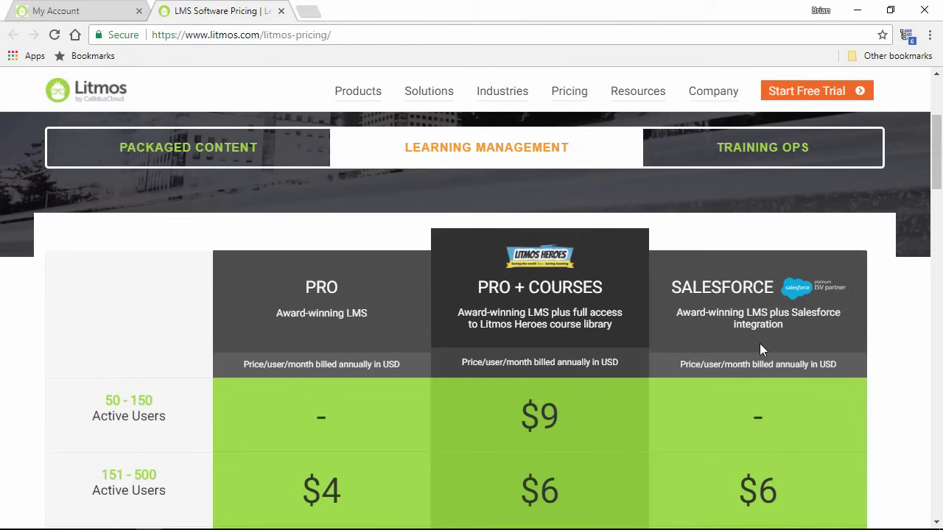
scroll(759, 343, down, 2)
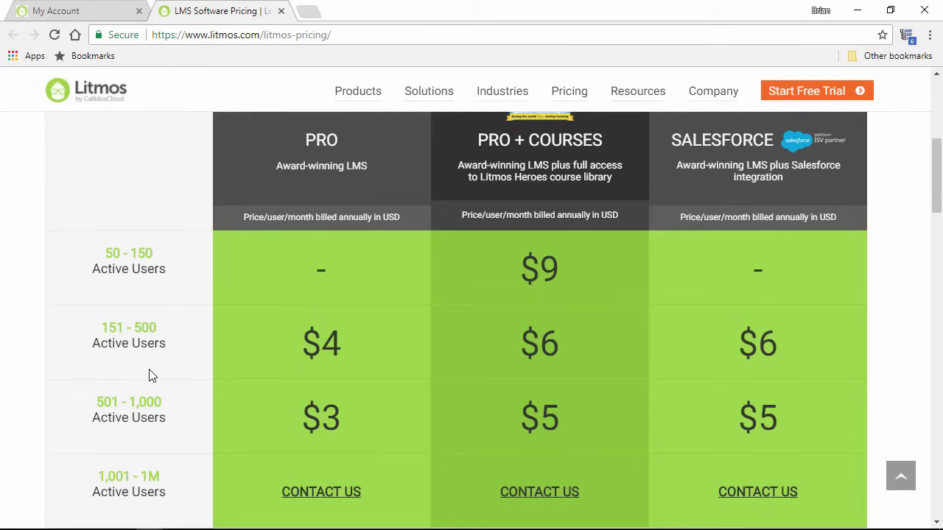
scroll(511, 368, down, 5)
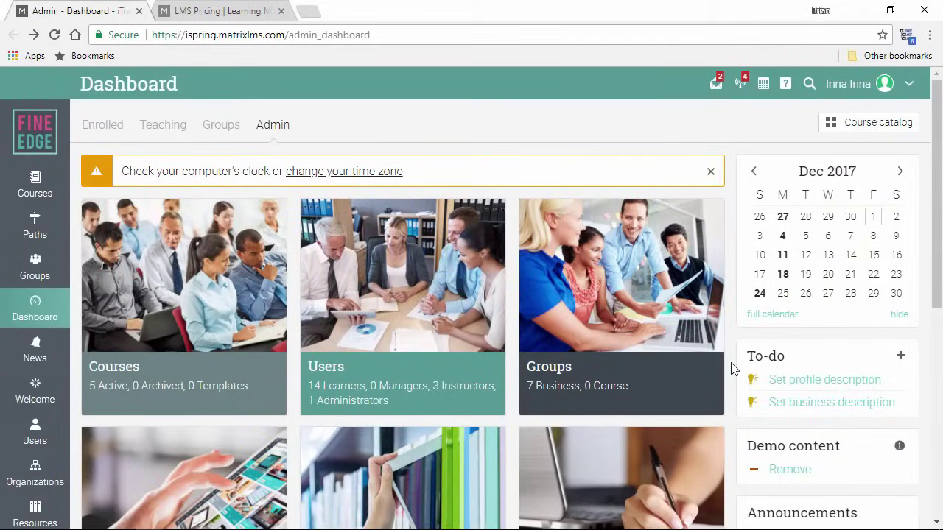
Switch to the Matrix LMS admin dashboard and change its interface language to Русский
scroll(731, 368, down, 6)
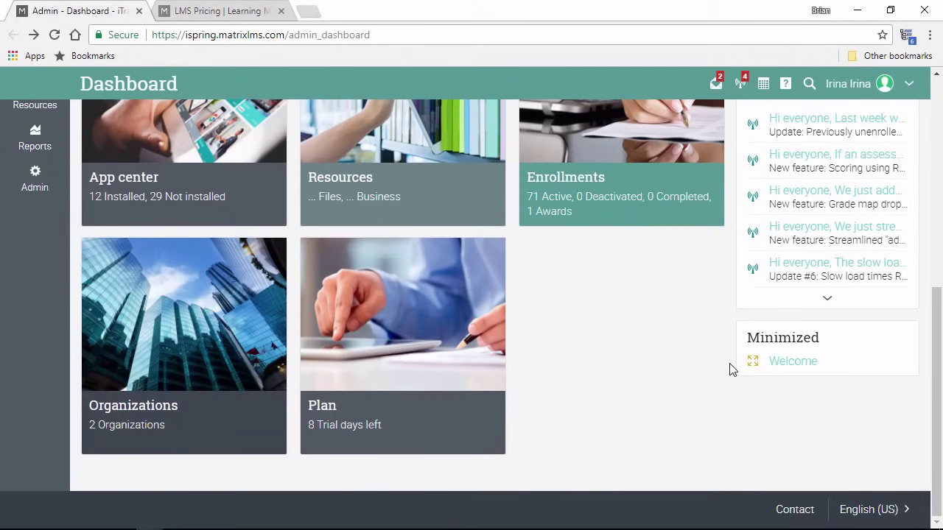
click(880, 513)
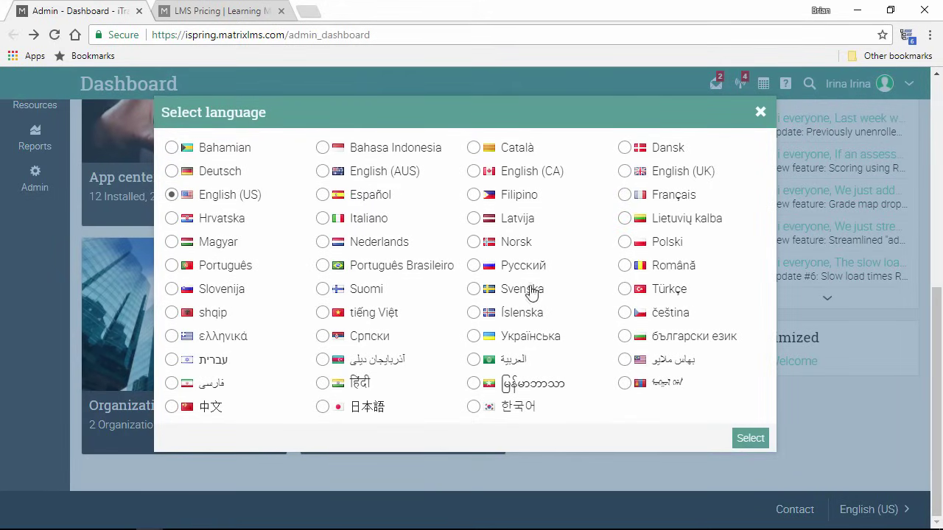
click(473, 266)
click(749, 438)
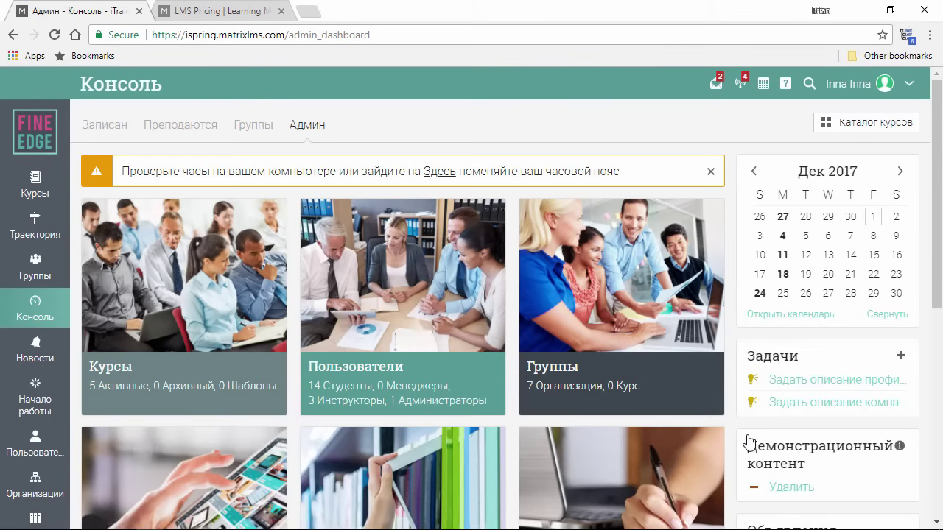
Set the interface language back to English (US)
scroll(748, 442, down, 5)
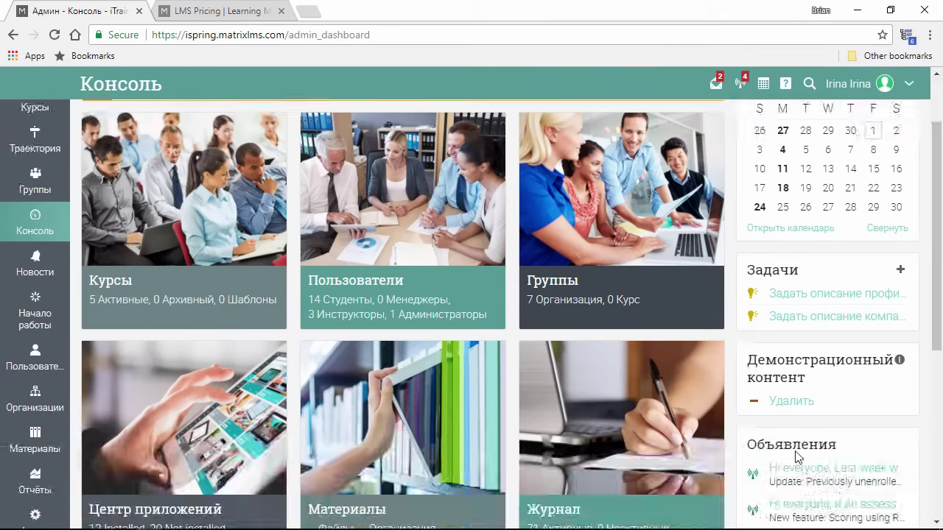
click(881, 512)
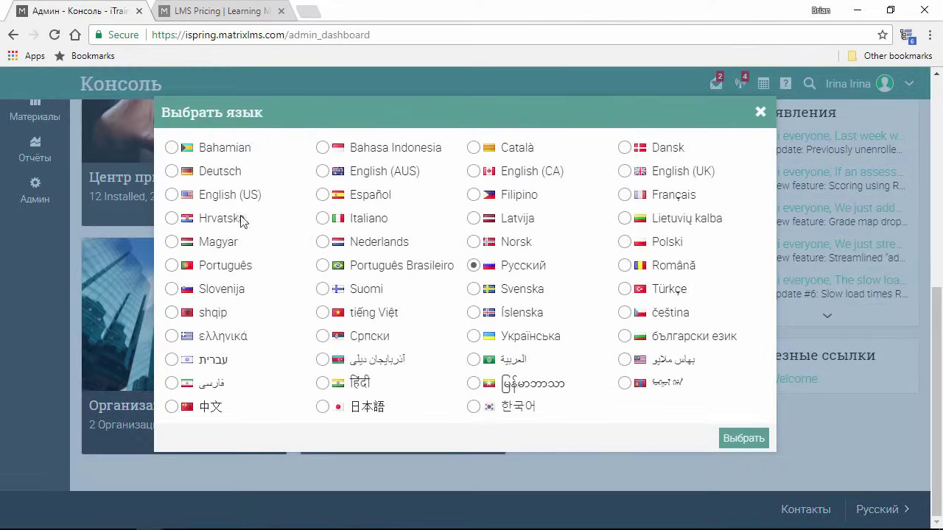
click(172, 194)
click(744, 446)
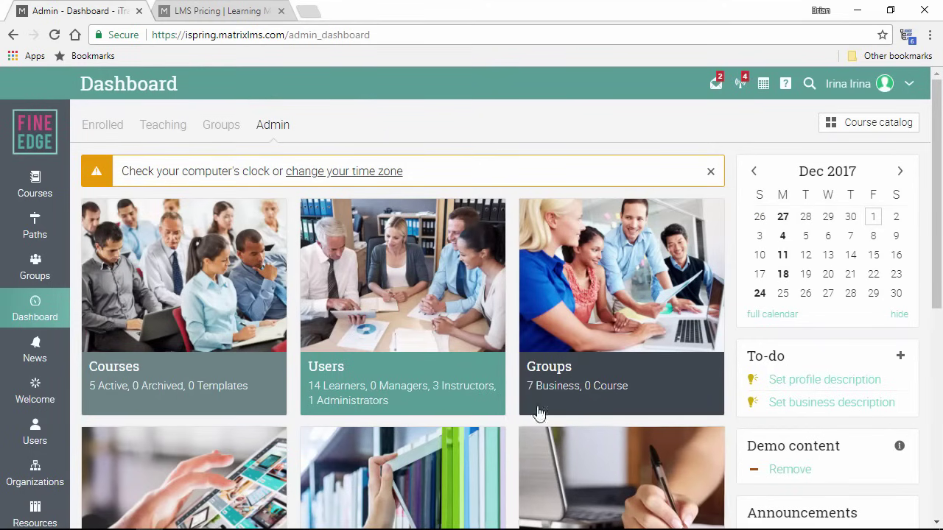
Open the admin App center and review the available apps, including the E-commerce and Gamification entries
scroll(168, 296, down, 5)
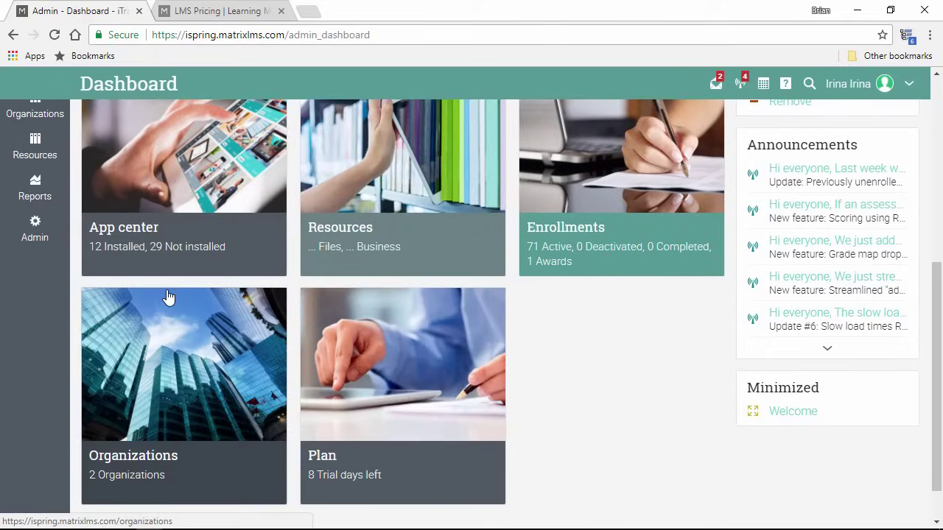
click(38, 230)
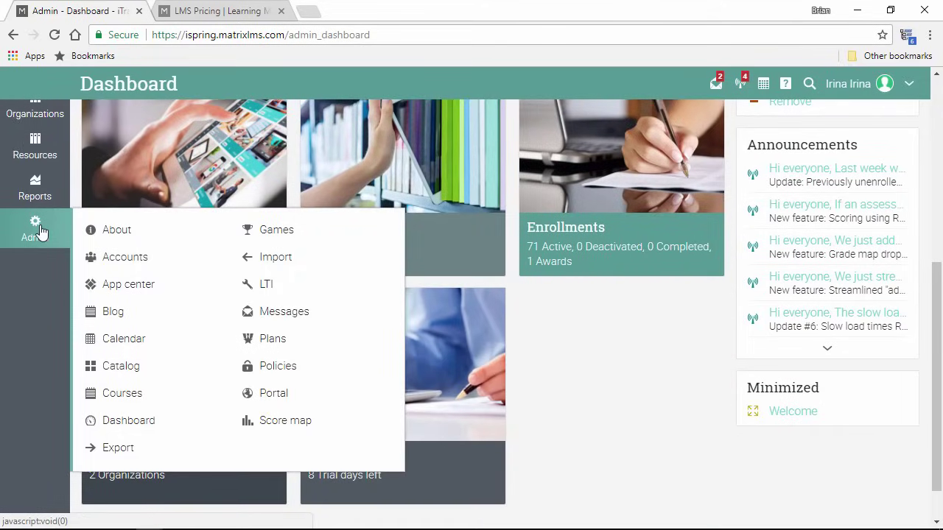
click(135, 287)
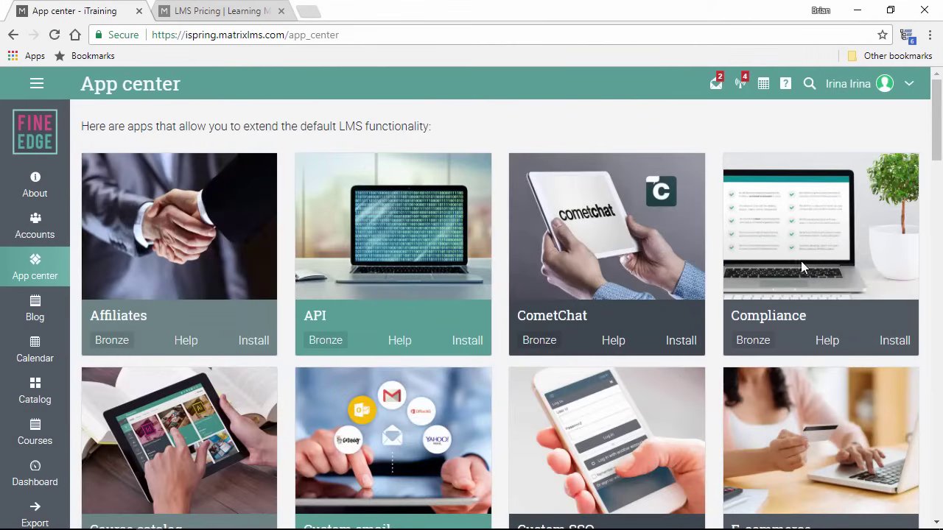
scroll(843, 265, down, 3)
scroll(840, 267, down, 1)
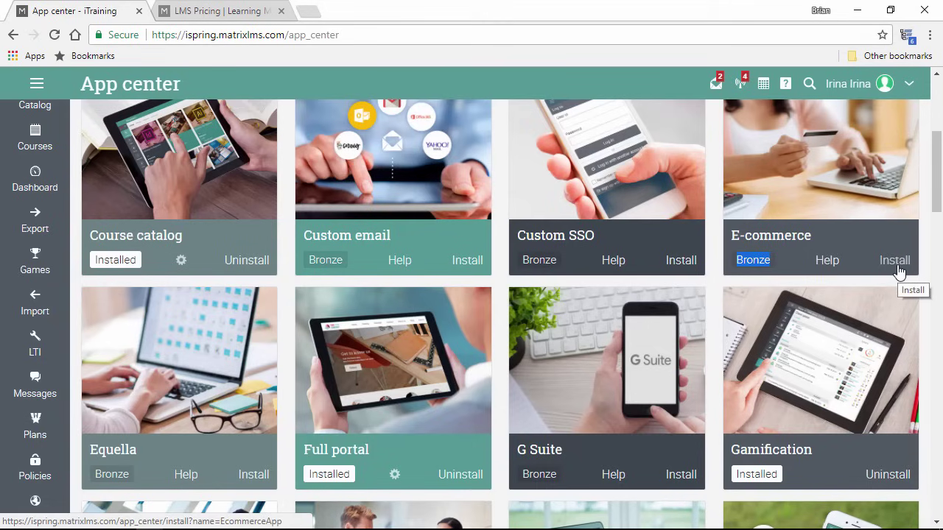
double_click(764, 475)
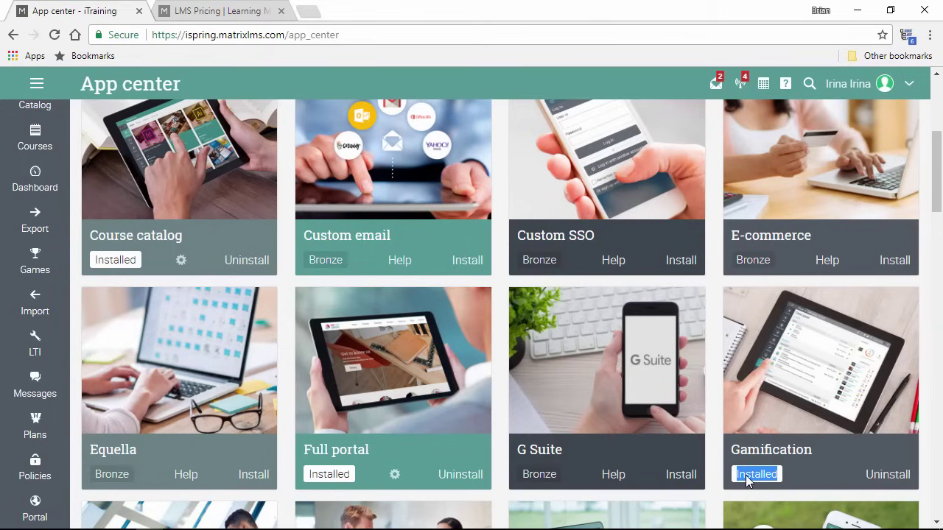
Open the Design Patterns course and look through its module list and course sections
click(37, 85)
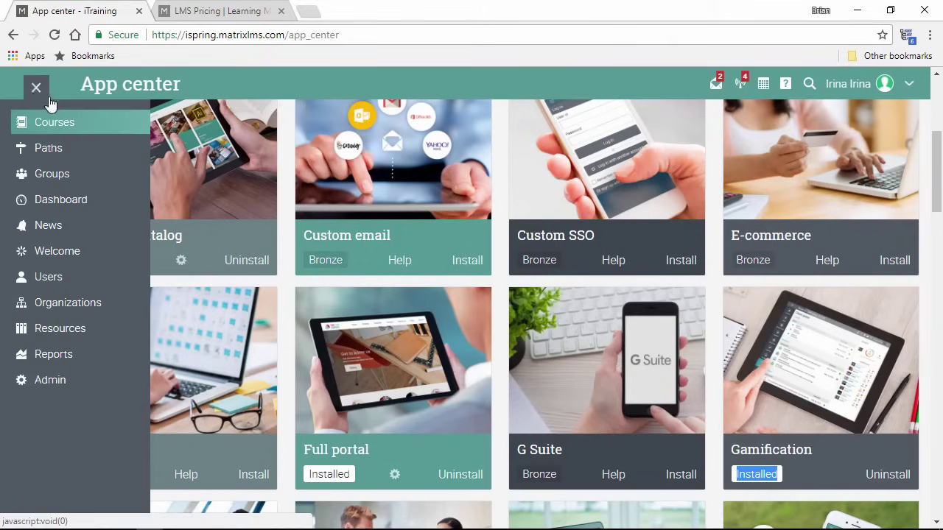
mouse_move(74, 129)
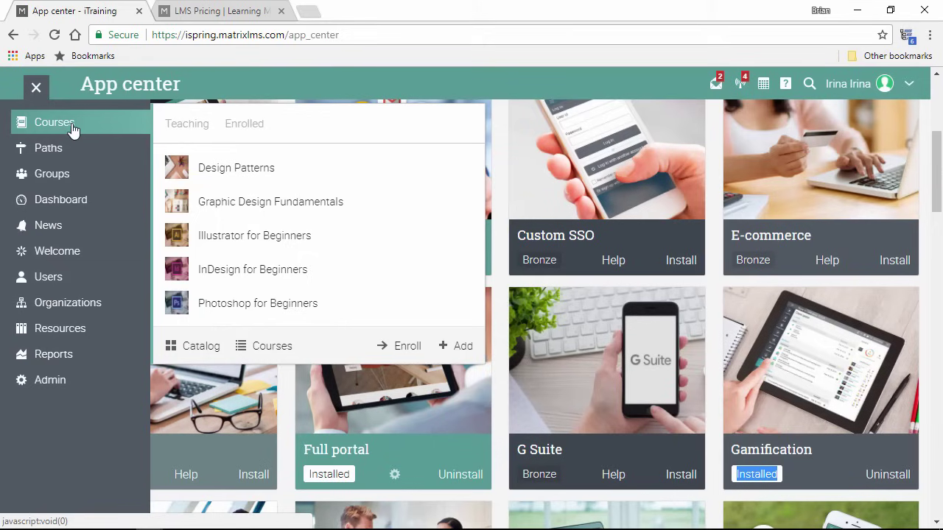
click(252, 177)
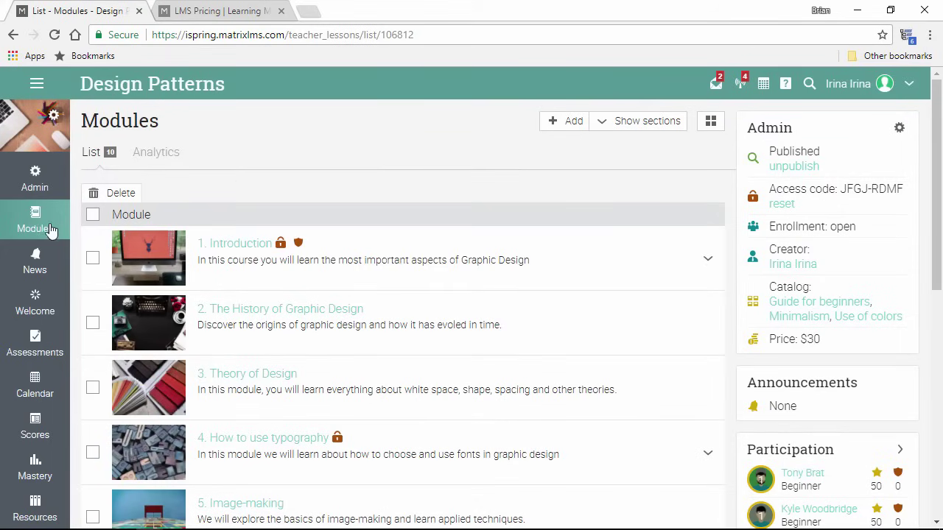
scroll(50, 232, down, 3)
scroll(50, 232, down, 3)
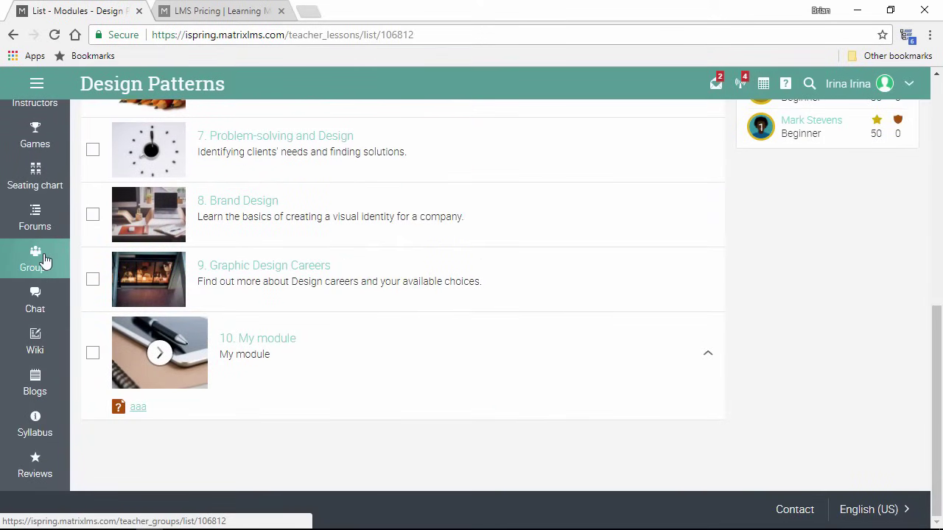
scroll(45, 259, up, 6)
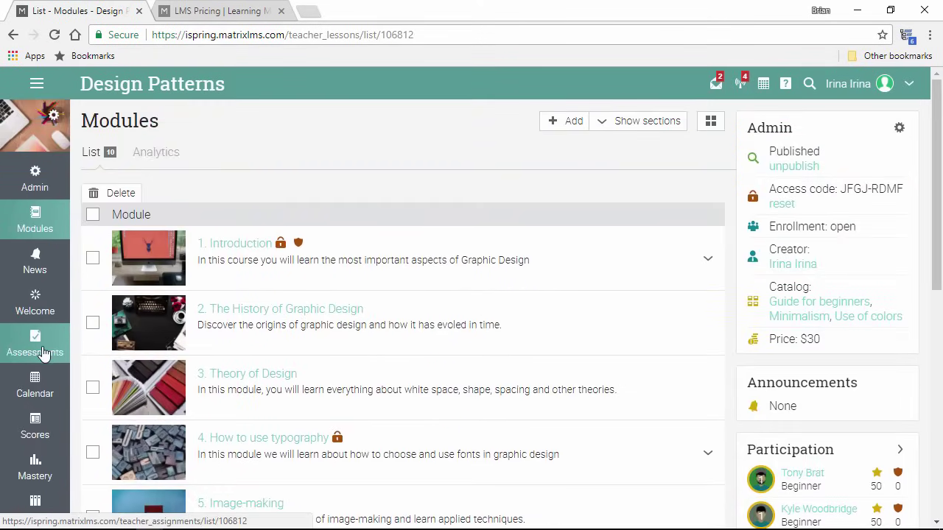
Add a quiz assessment titled "Sample Quiz" to the Design Patterns course, keeping the default quiz options
click(42, 352)
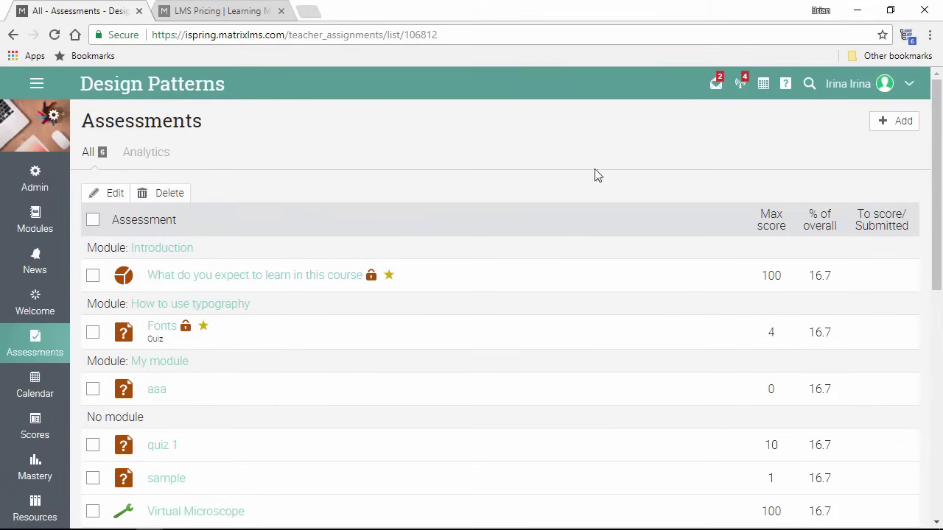
click(893, 123)
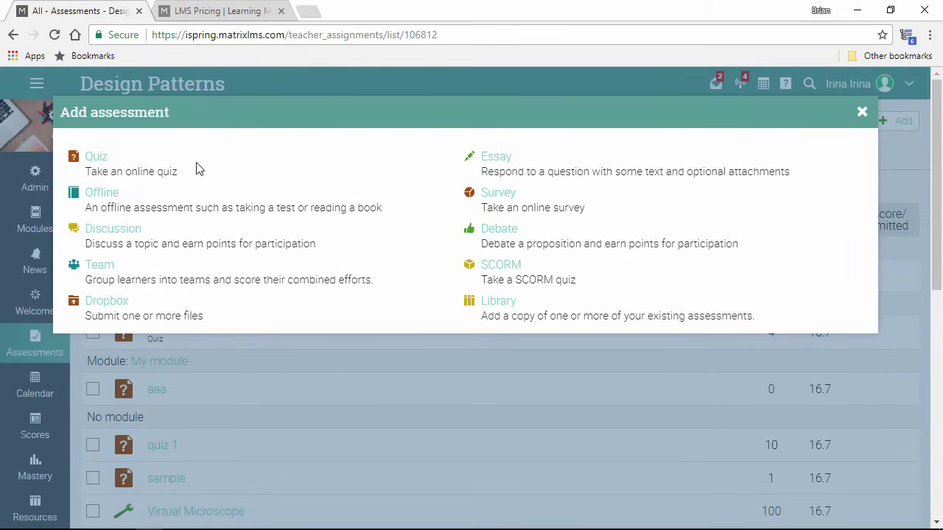
click(96, 157)
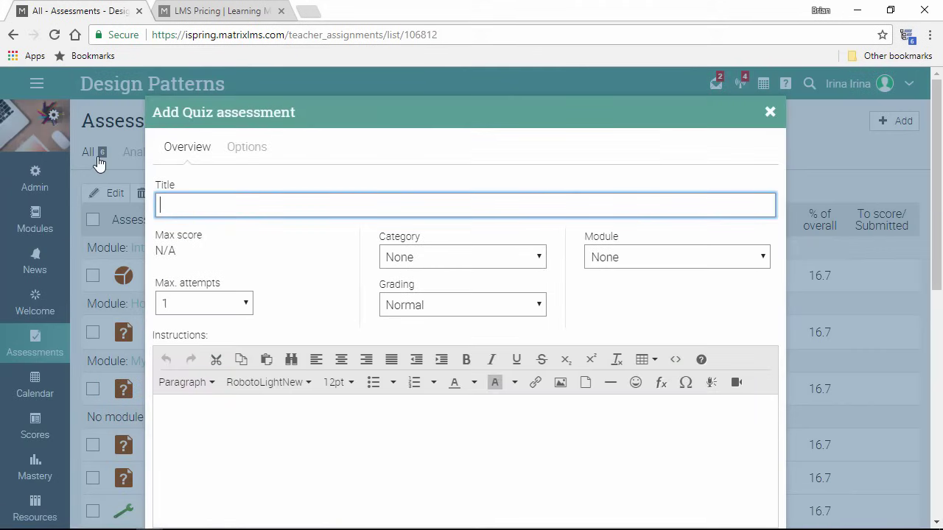
text(Sample Quiz)
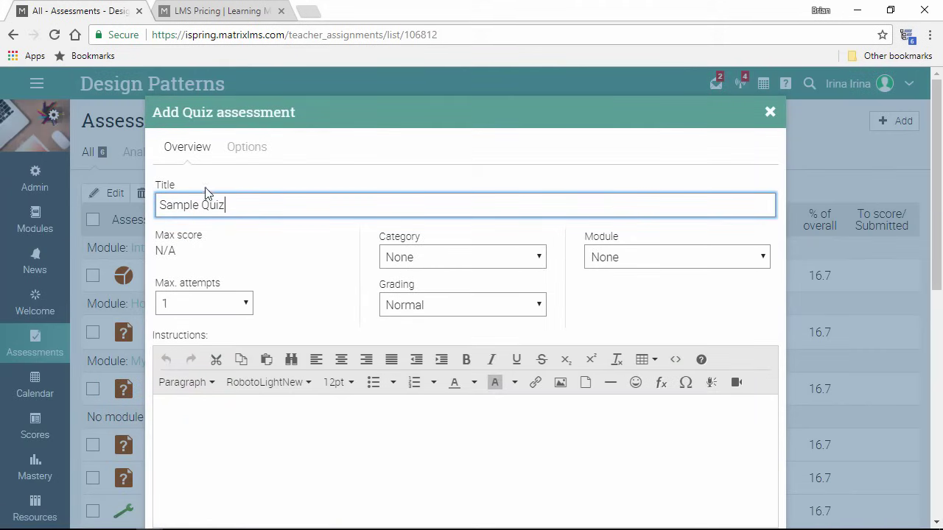
click(252, 156)
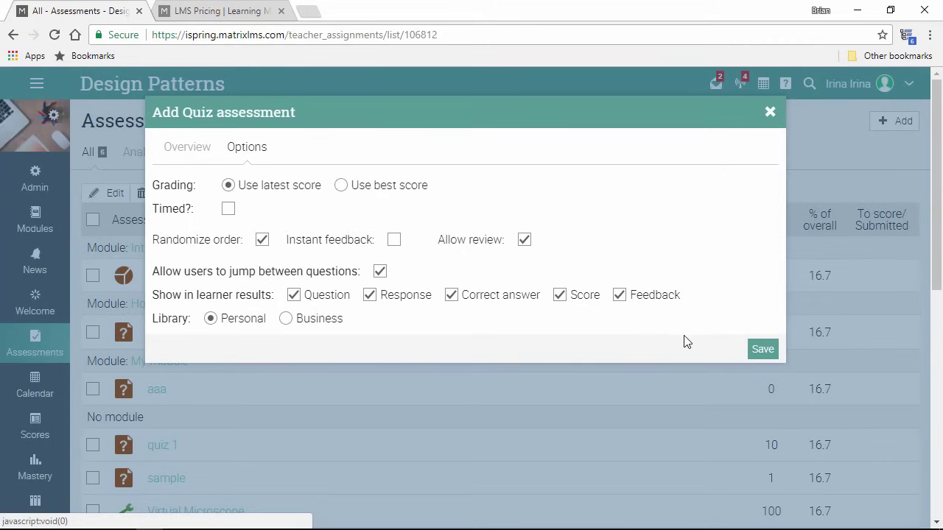
click(759, 354)
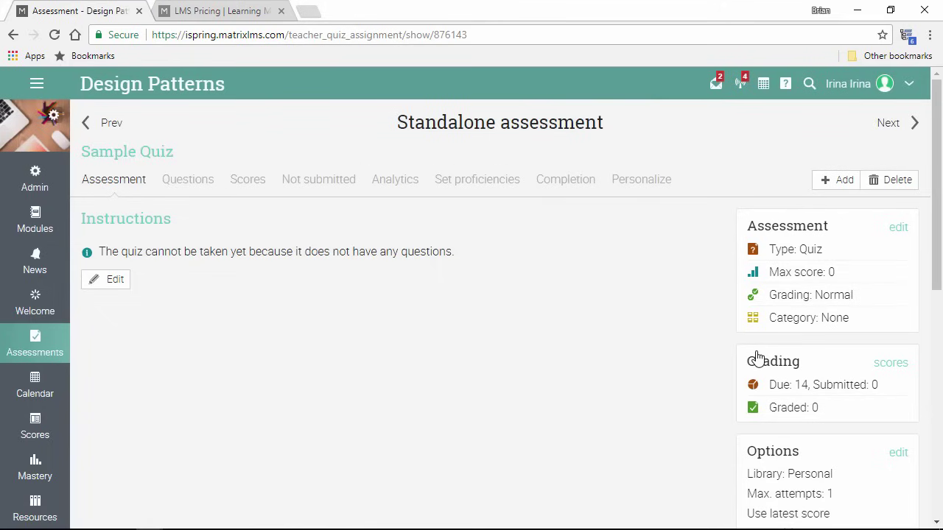
Add a Multiple choice (many answers) question to the quiz reading "How many LMSs am I reviewing in this video?"
click(187, 189)
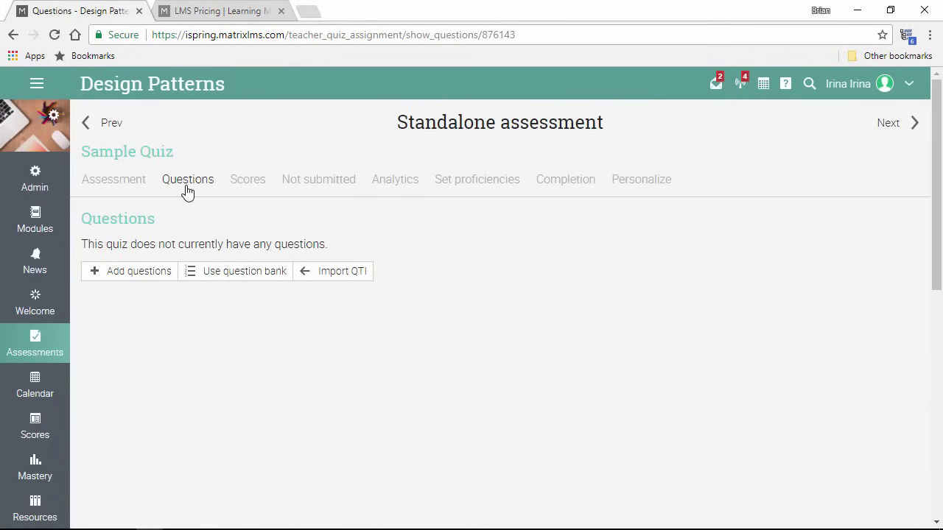
click(131, 276)
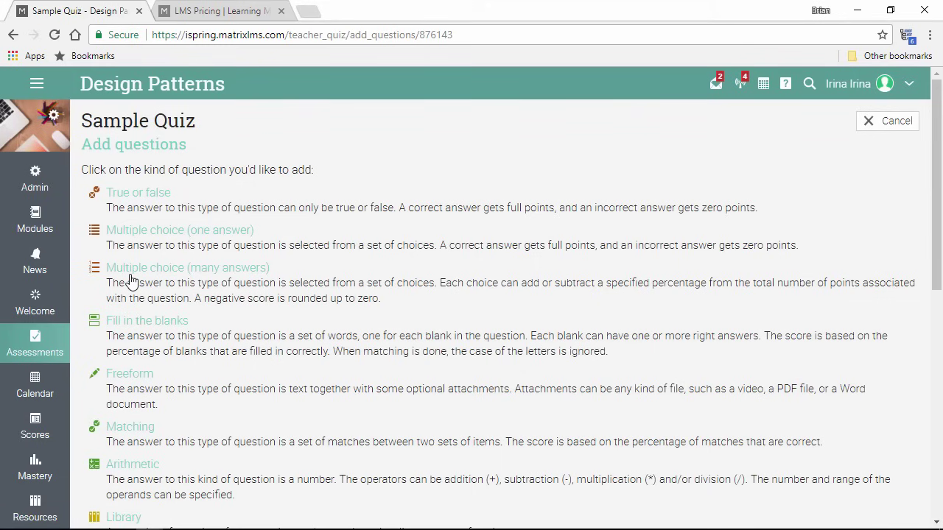
click(156, 270)
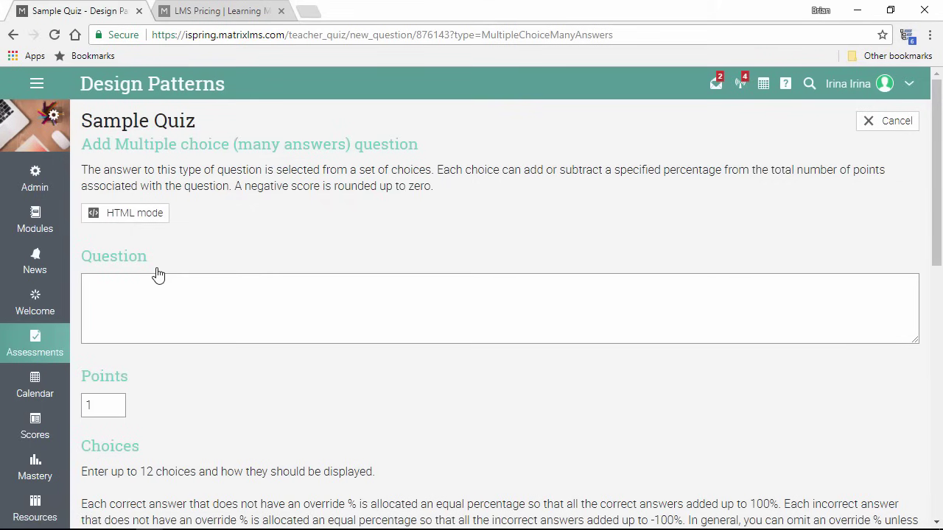
click(158, 297)
text(How many LMSs am I reviewing in this video?)
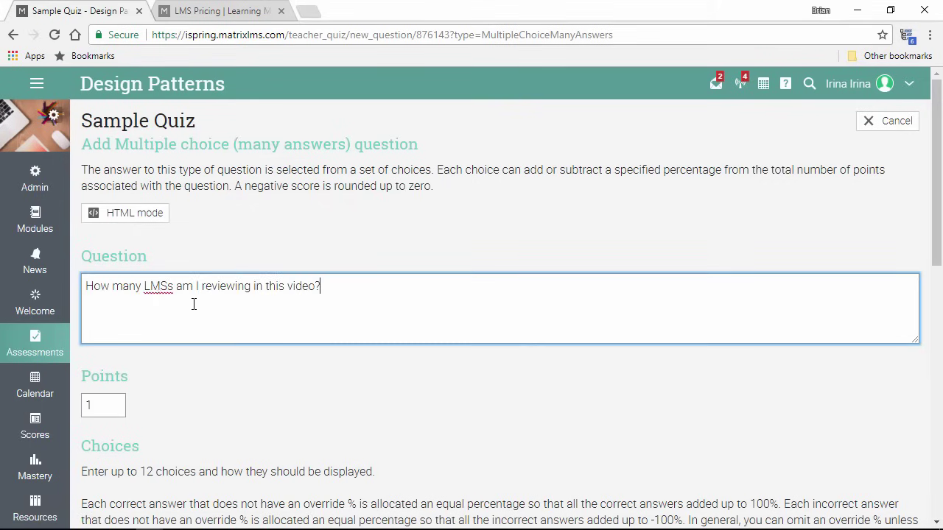
Enter 5, 4 and 3 as the first three choices and mark 5 as correct
scroll(194, 304, down, 5)
click(168, 242)
text(5)
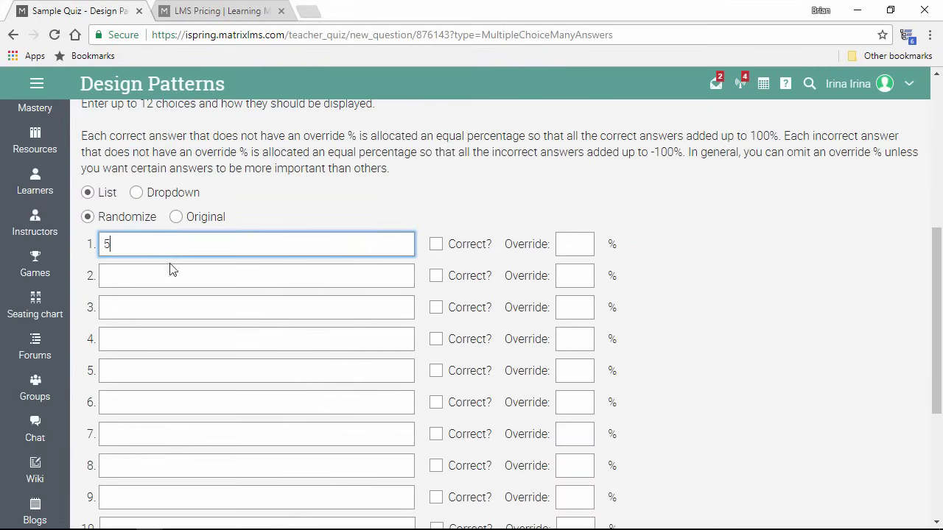
click(170, 271)
text(4)
click(170, 305)
text(3)
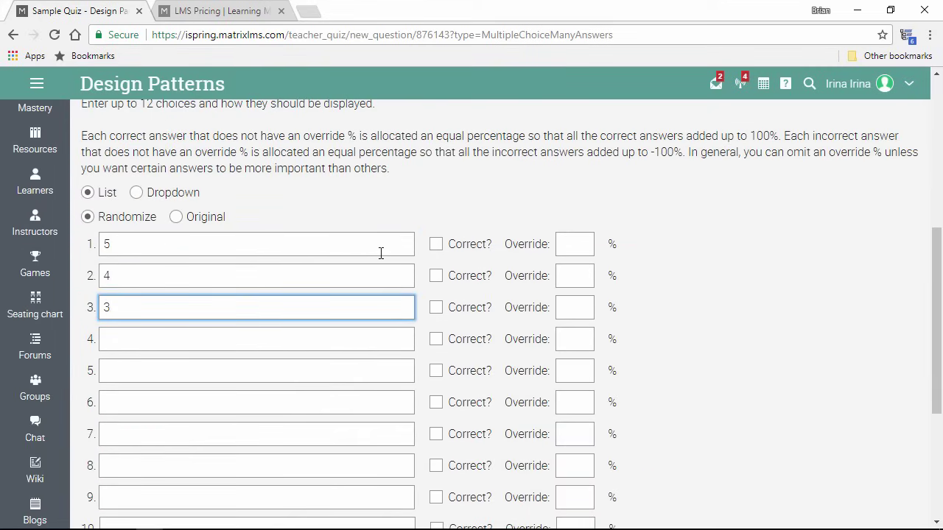
click(435, 245)
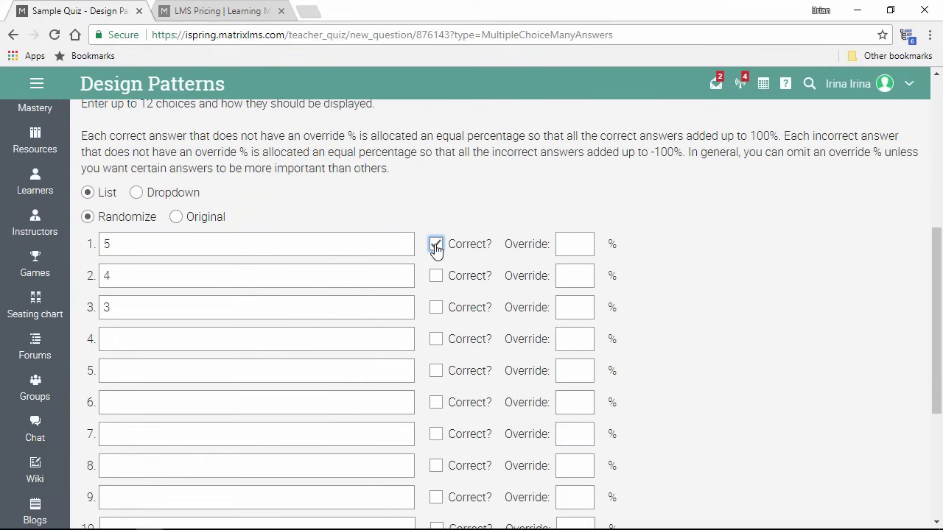
Enable feedback for the question and enter "Right!" for choice 1 and "Wrong!" for choices 2 and 3
scroll(366, 275, down, 4)
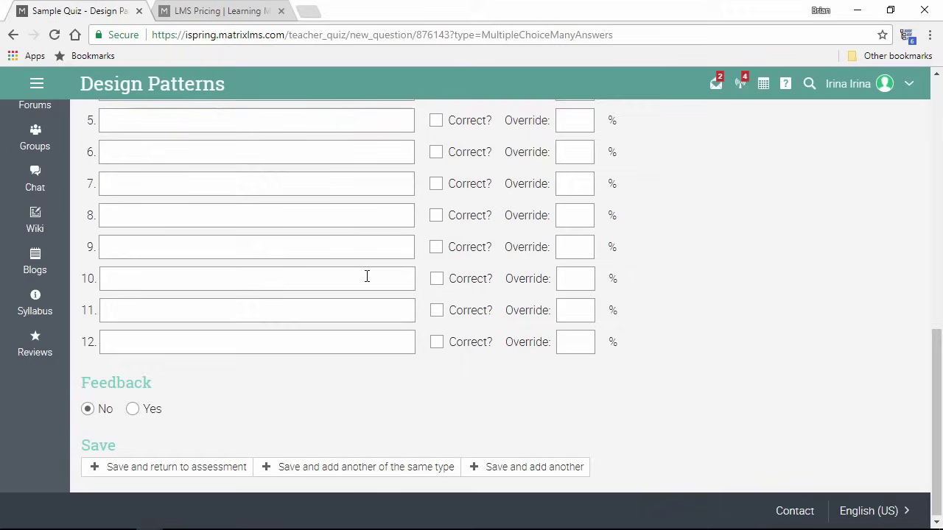
click(133, 407)
scroll(172, 417, down, 2)
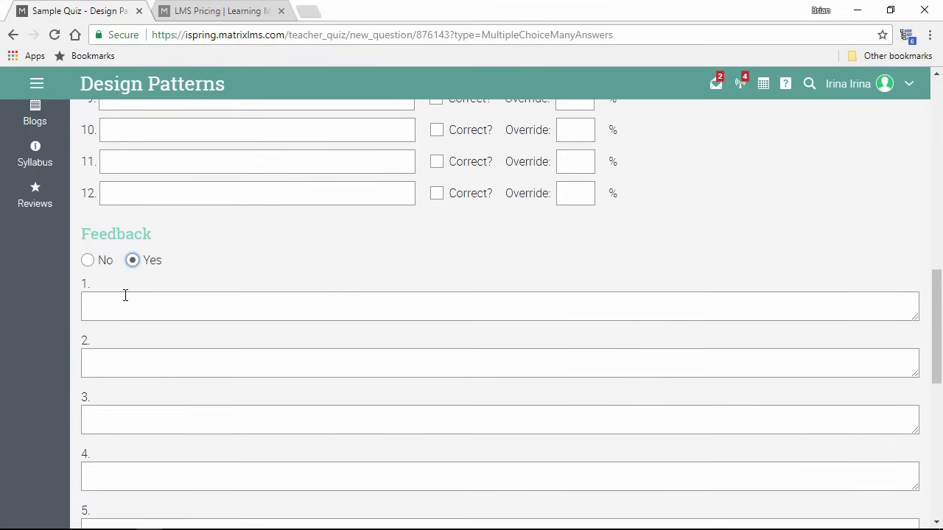
click(123, 305)
text(Right!)
click(134, 359)
text(Wrong!)
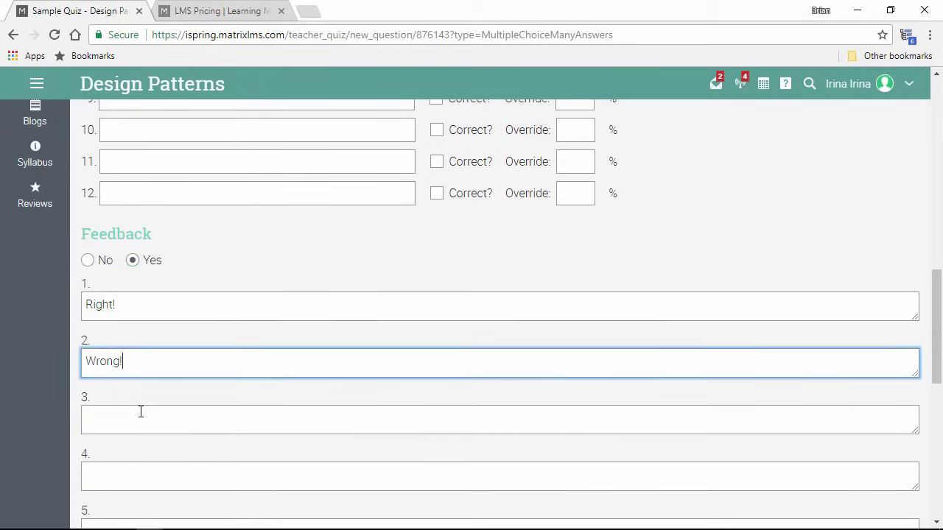
click(141, 414)
text(Wrong!)
Save the question, return to the Sample Quiz assessment, and open the saved question for review
scroll(147, 420, down, 7)
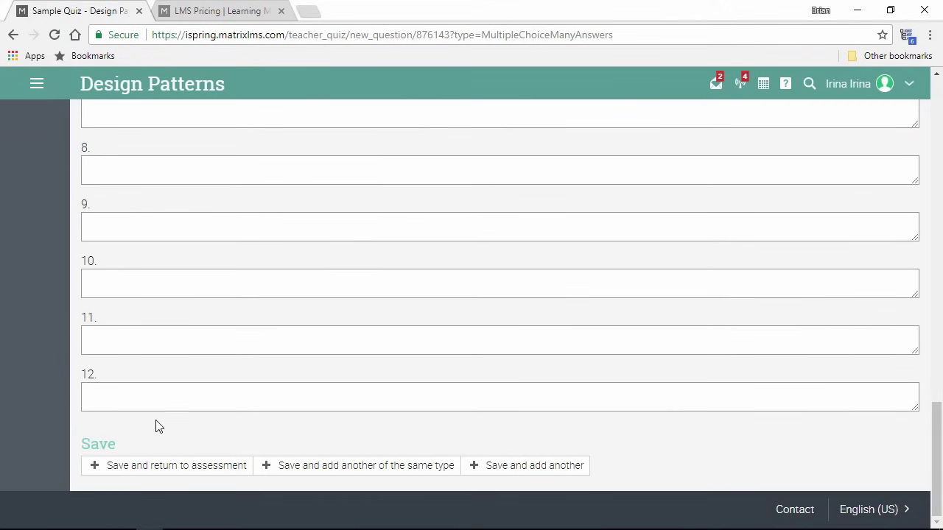
click(158, 470)
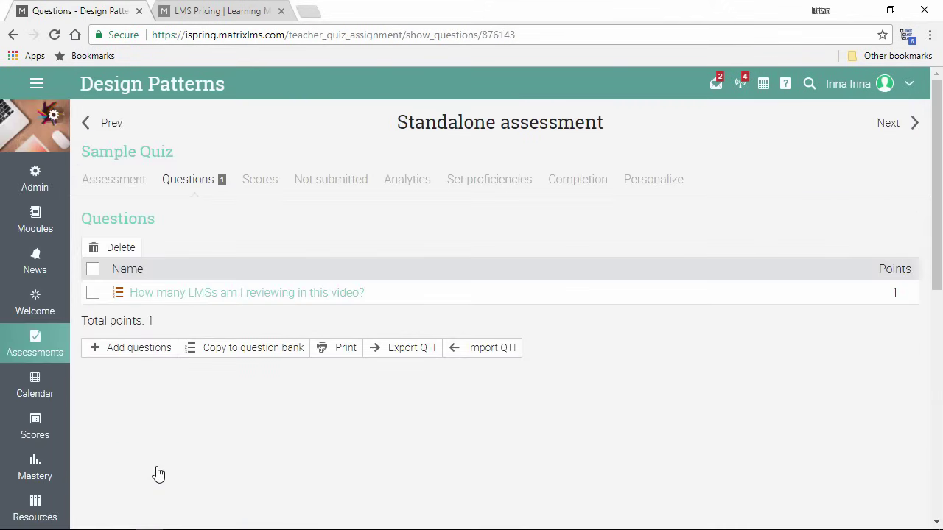
click(245, 293)
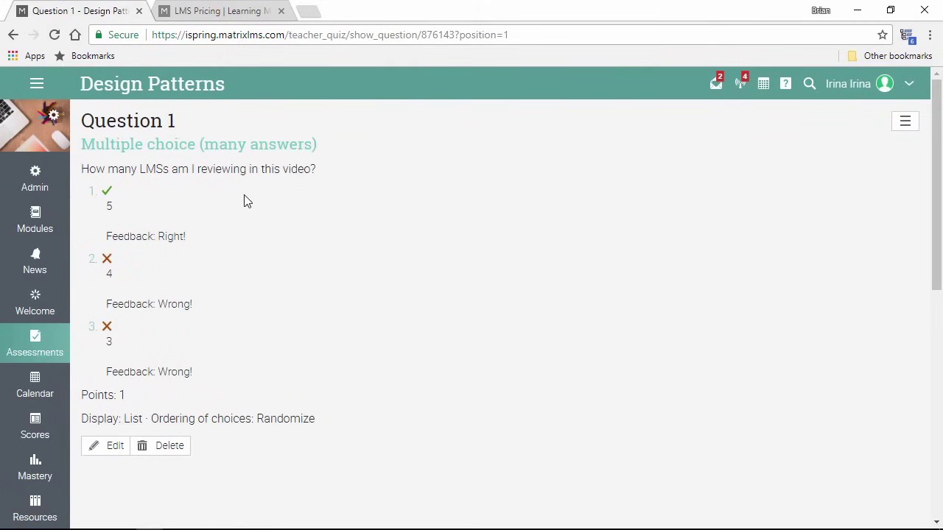
Look over the Matrix LMS business plans on its pricing page and switch to monthly billing
click(226, 21)
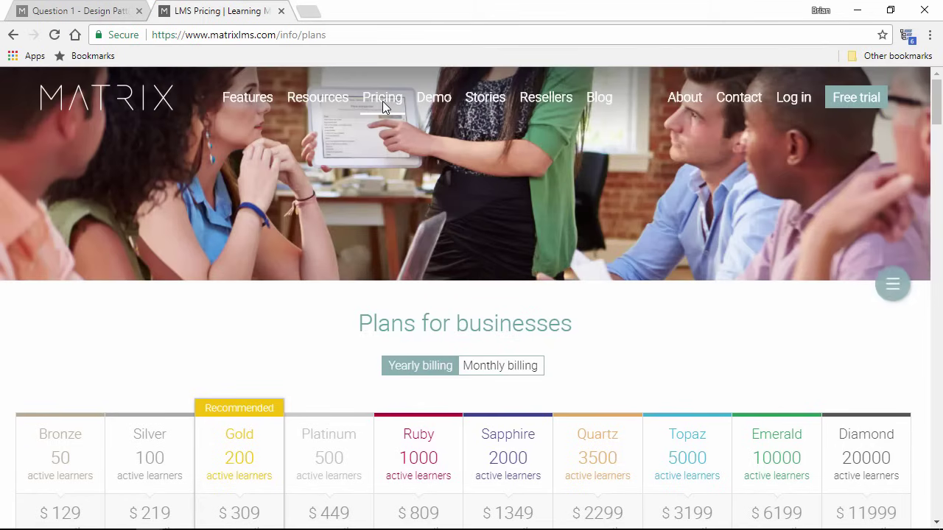
scroll(447, 184, down, 2)
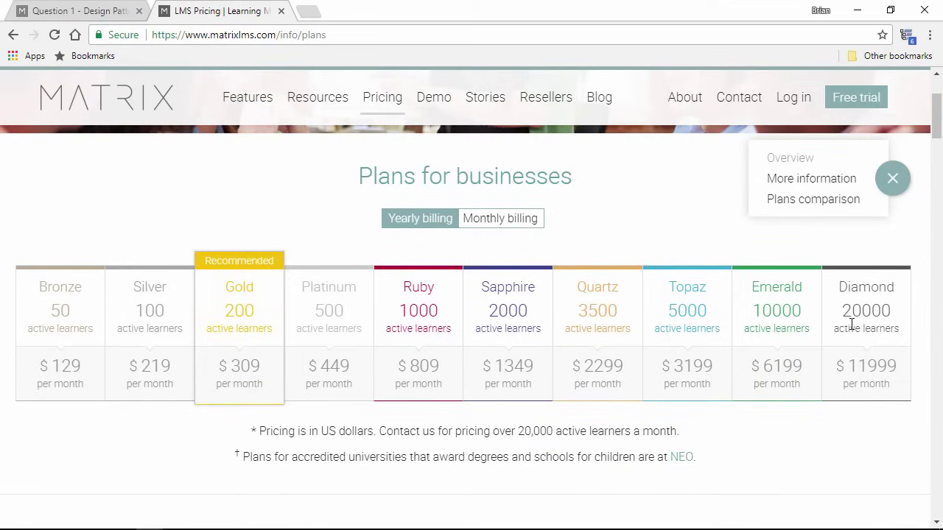
click(496, 223)
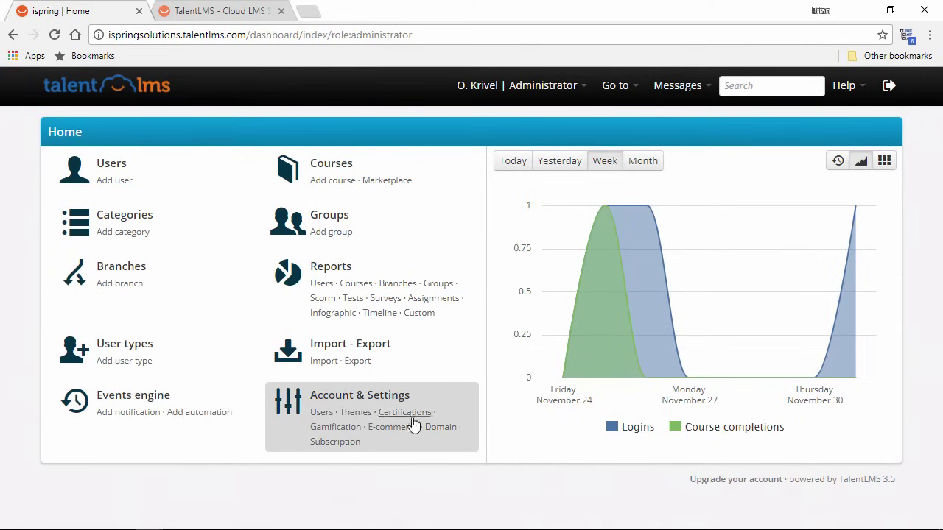
Open the gamification settings in TalentLMS and examine the points, badges, levels, rewards and leaderboard options
click(335, 427)
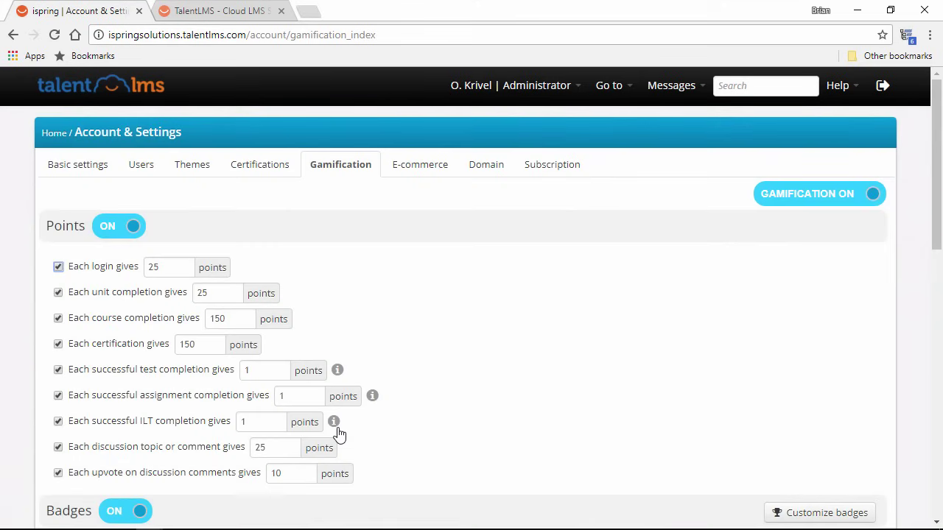
click(816, 204)
click(816, 204)
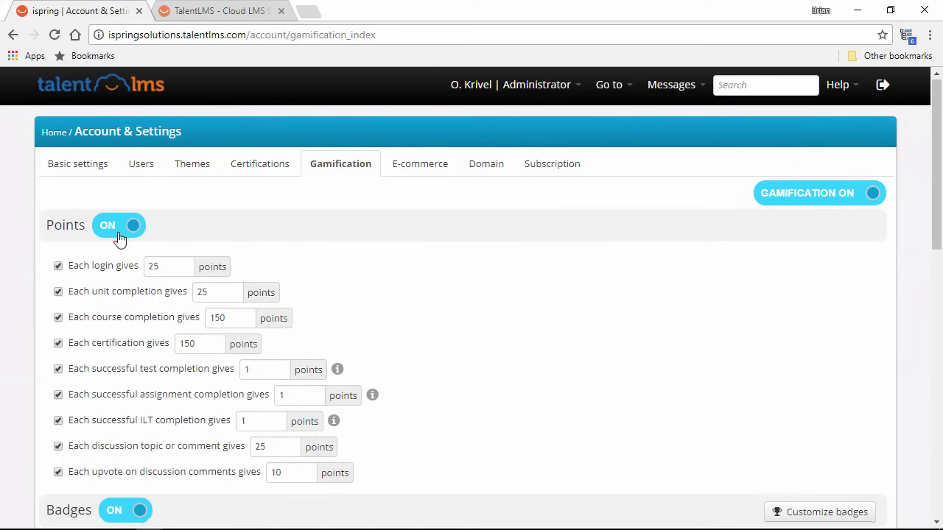
scroll(118, 265, down, 3)
scroll(120, 292, down, 4)
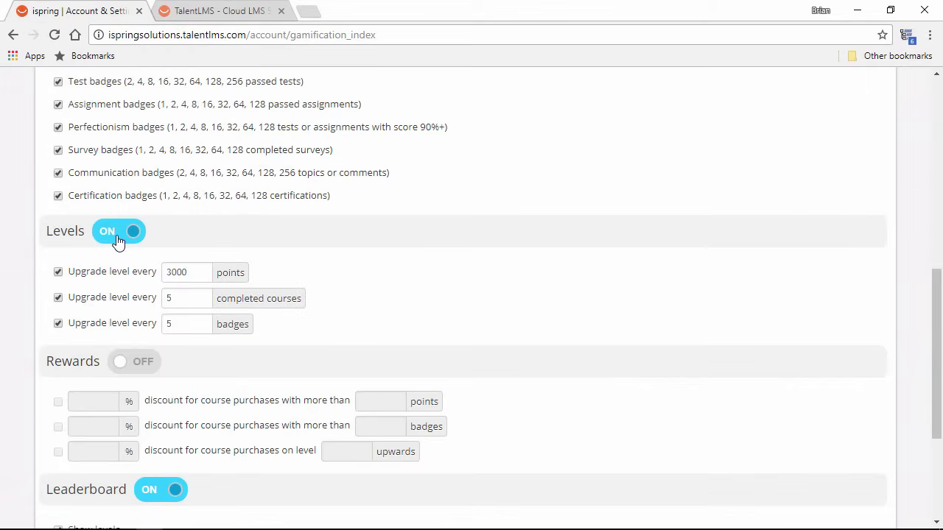
scroll(120, 242, down, 3)
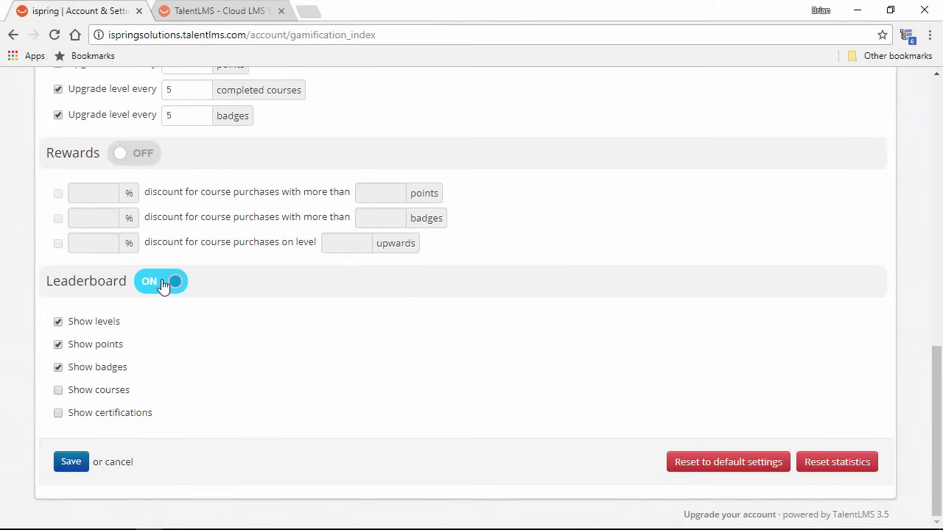
scroll(164, 285, up, 10)
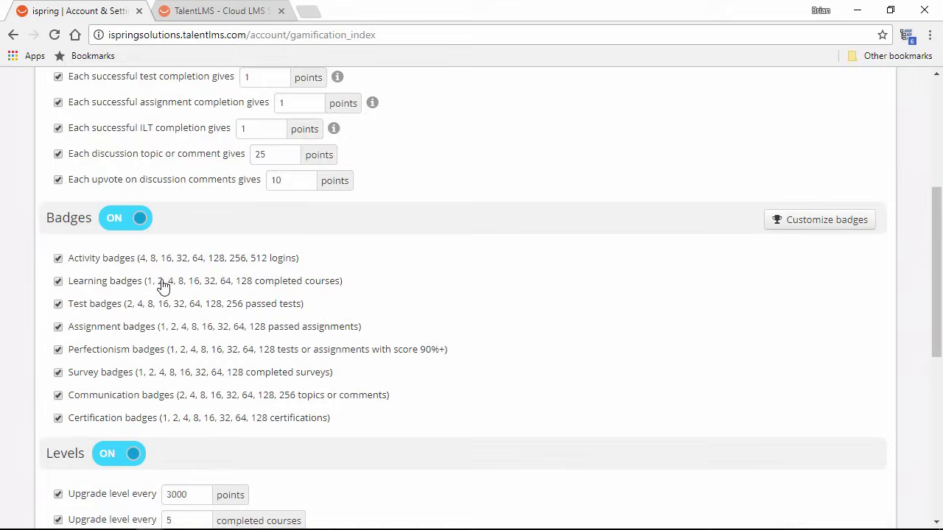
double_click(167, 268)
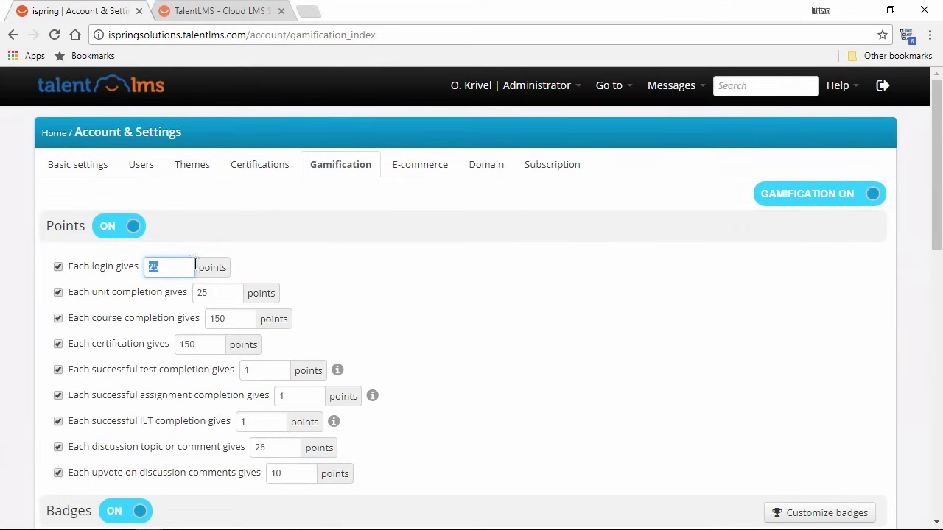
Open the Space Shuttle course from the course list, look through its settings, and go to its content page
click(611, 91)
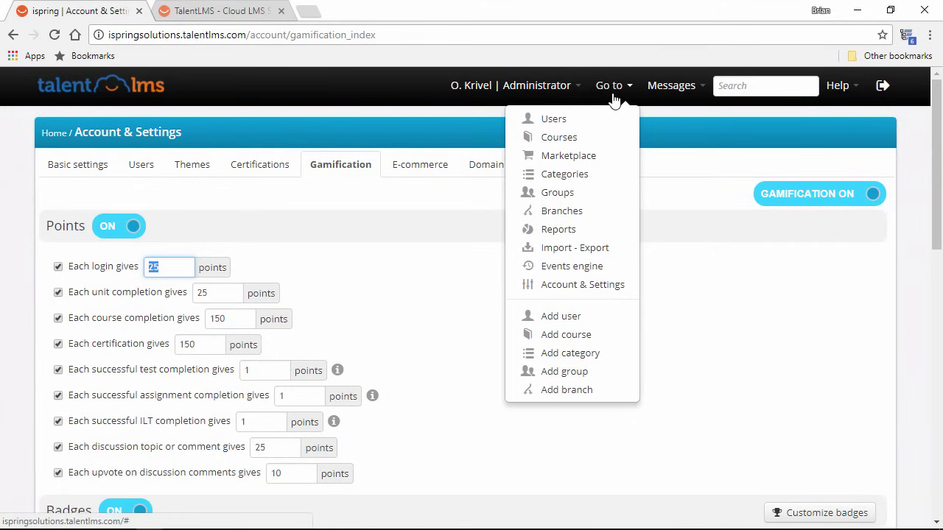
click(553, 138)
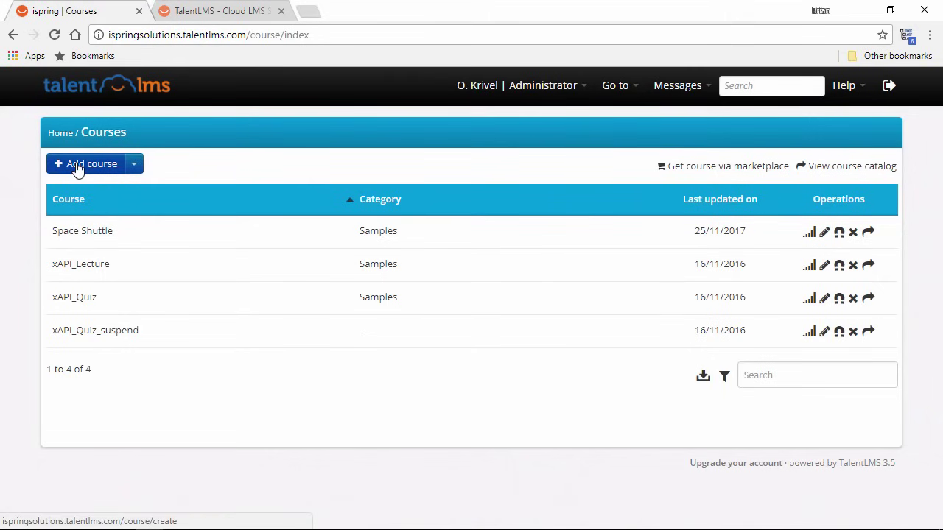
click(85, 237)
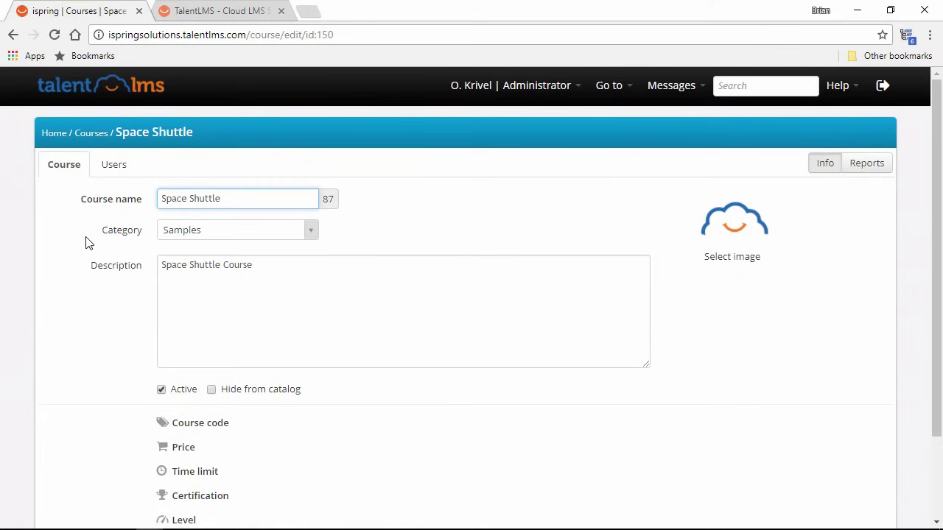
click(85, 243)
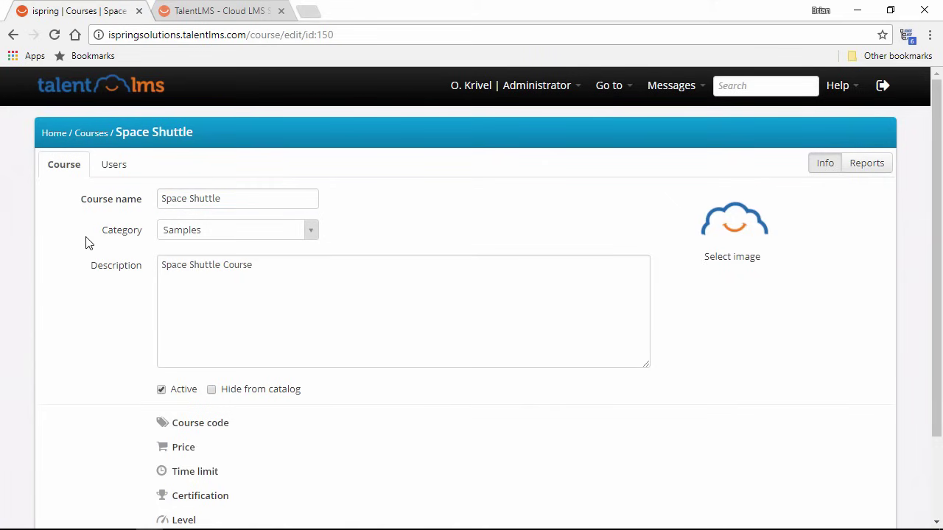
scroll(508, 334, down, 3)
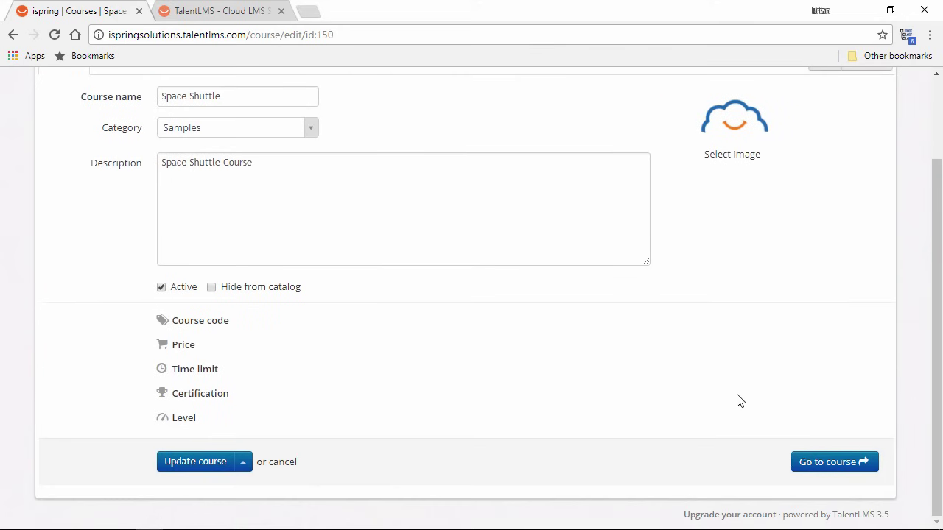
click(833, 464)
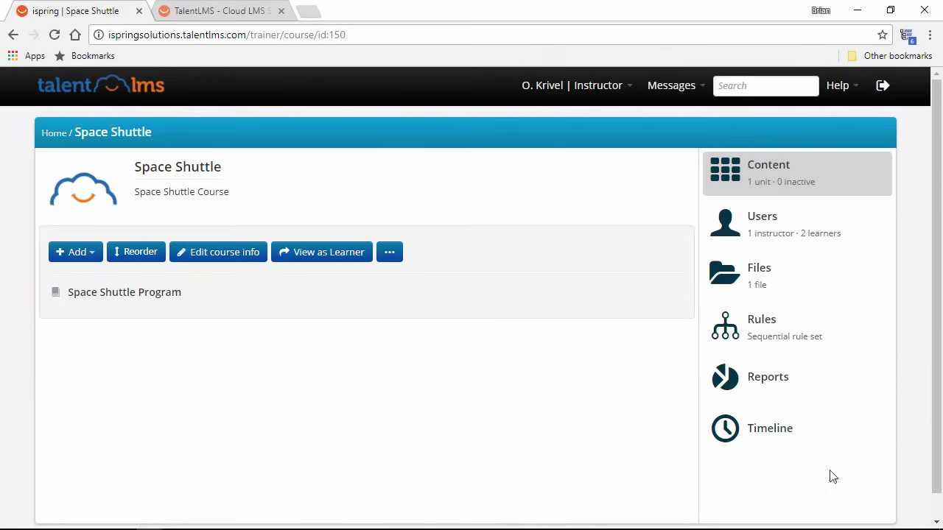
View the Space Shuttle course as a learner, open its course completion message, and dismiss it
click(322, 256)
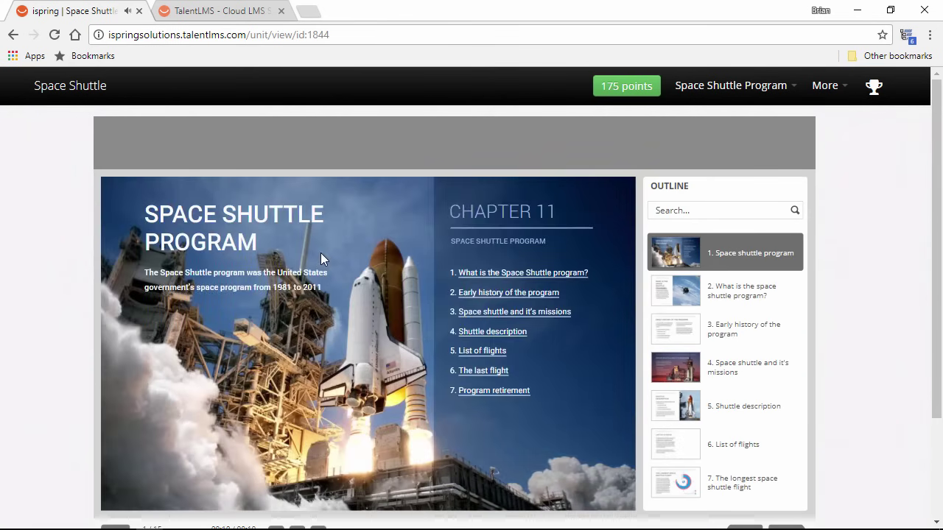
scroll(353, 285, down, 2)
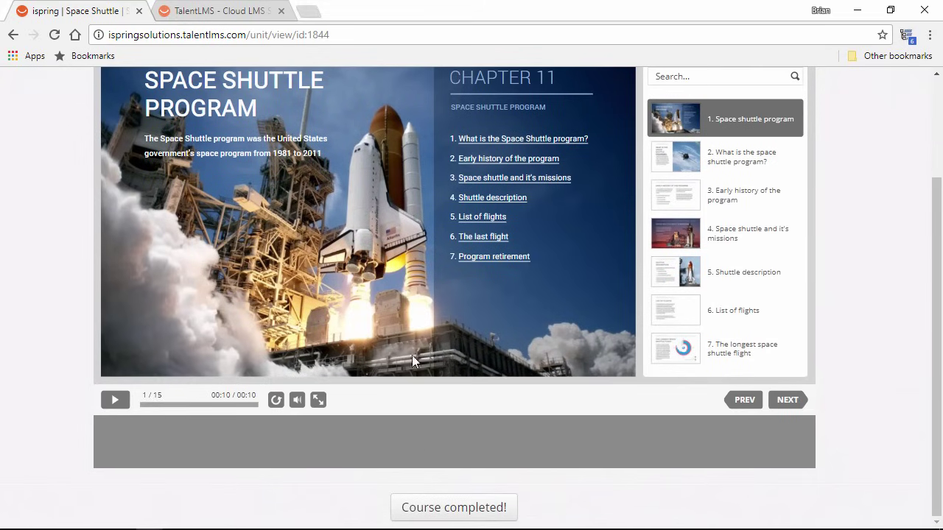
click(451, 508)
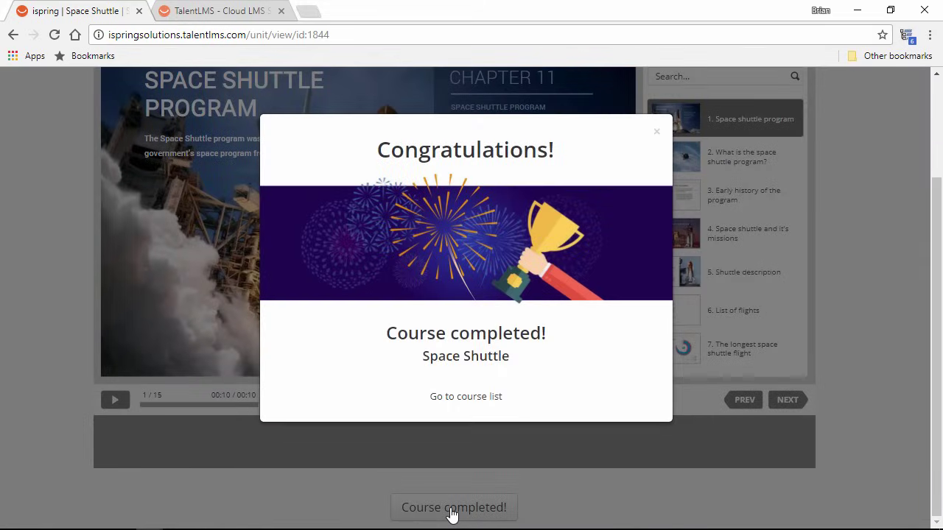
click(534, 490)
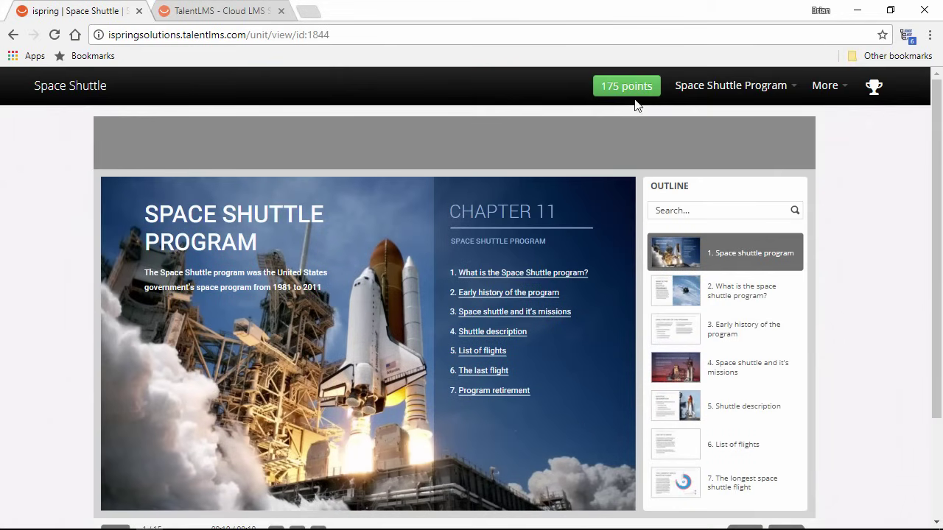
Check the learner's gamification summary, the Space Shuttle Program unit progress, and the course completion award
click(626, 88)
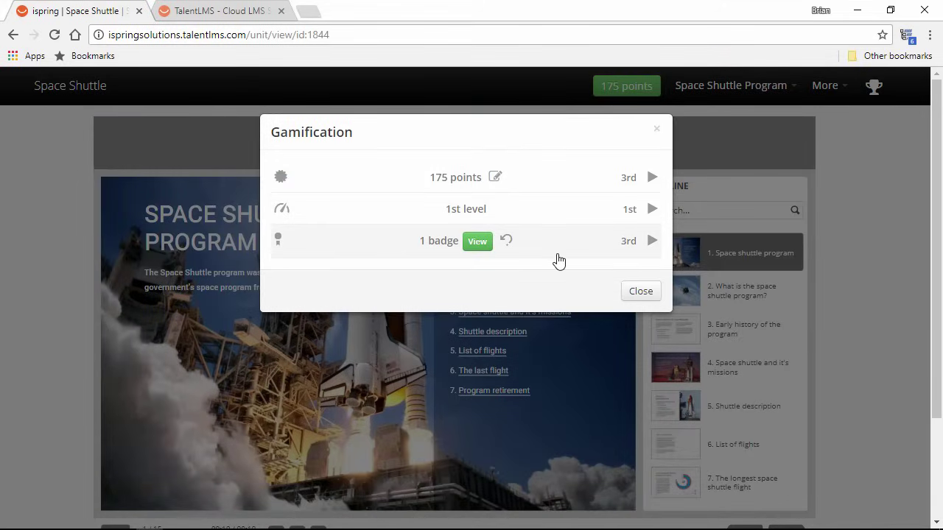
click(640, 293)
click(733, 87)
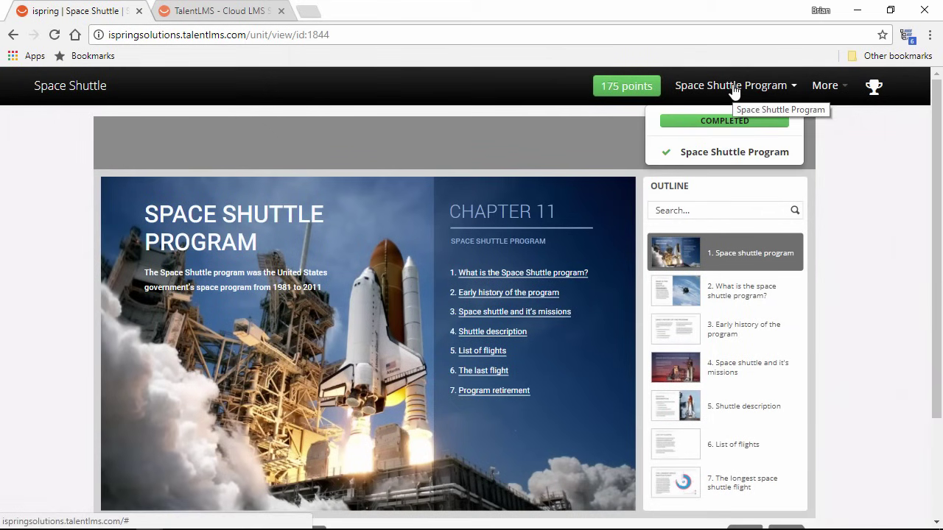
click(874, 89)
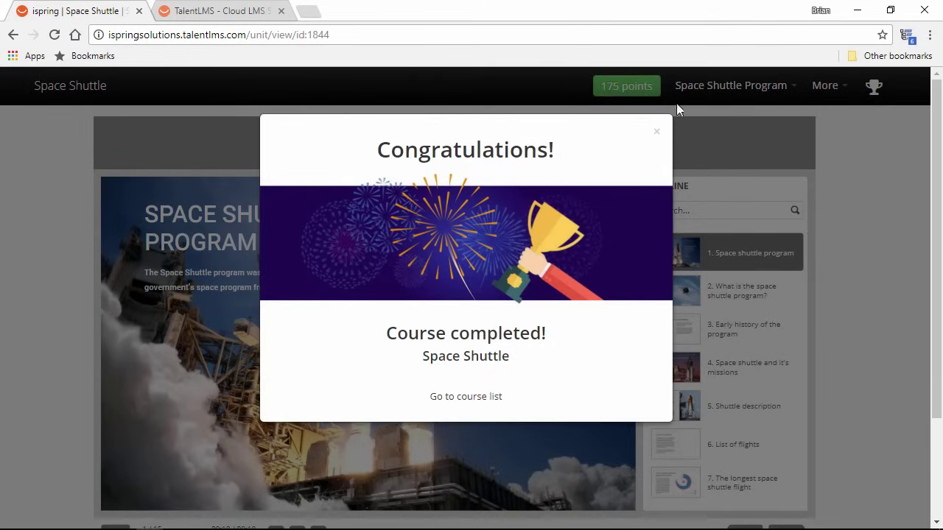
Open the pricing page on the TalentLMS website and view monthly pricing for the standard and unlimited plans
click(219, 12)
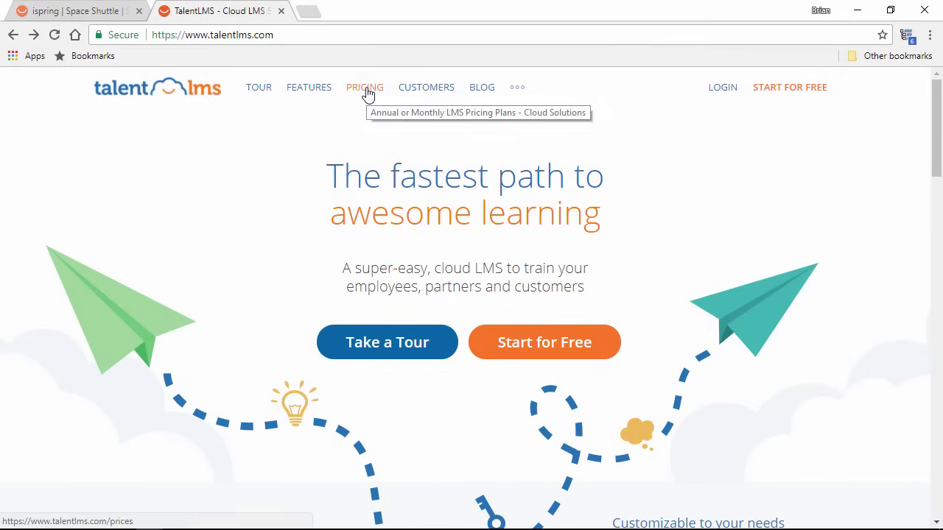
click(368, 91)
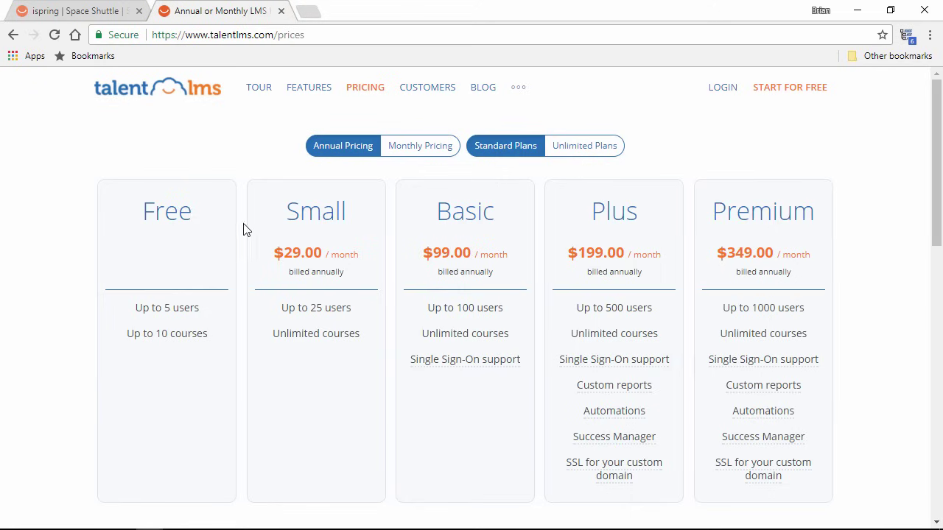
click(416, 147)
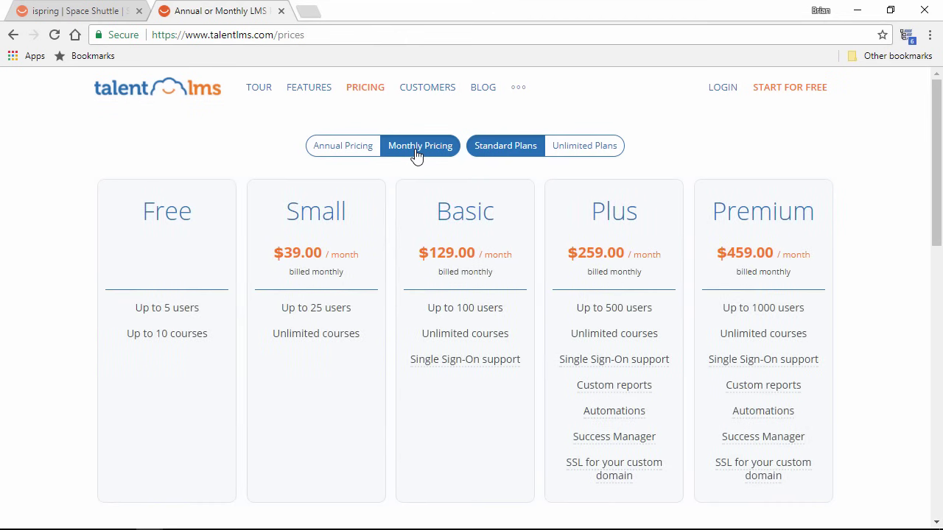
click(578, 150)
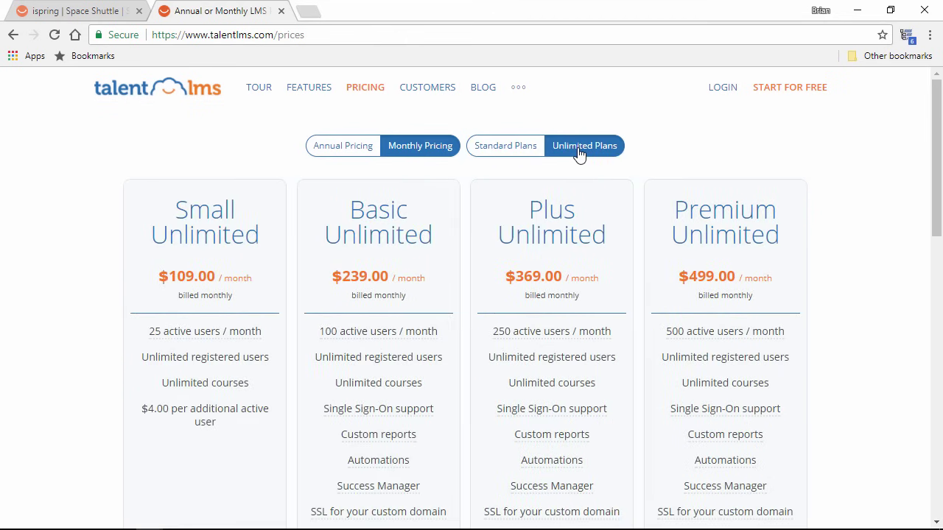